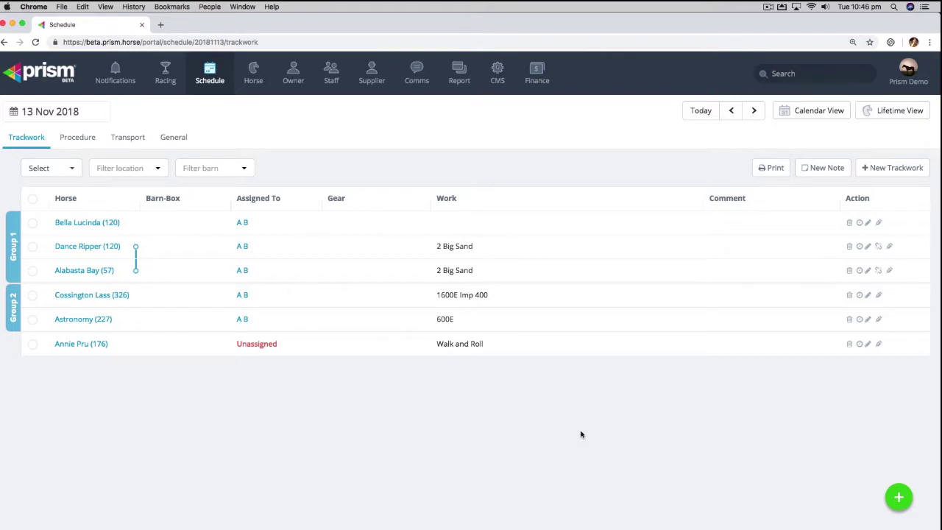
{"action": "left_click", "coordinate": [898, 498]}
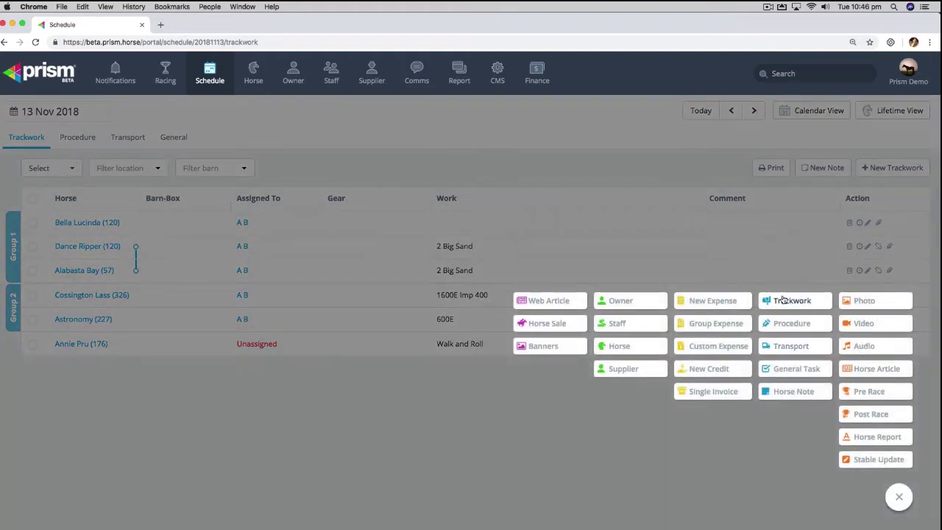
{"action": "left_click", "coordinate": [779, 428]}
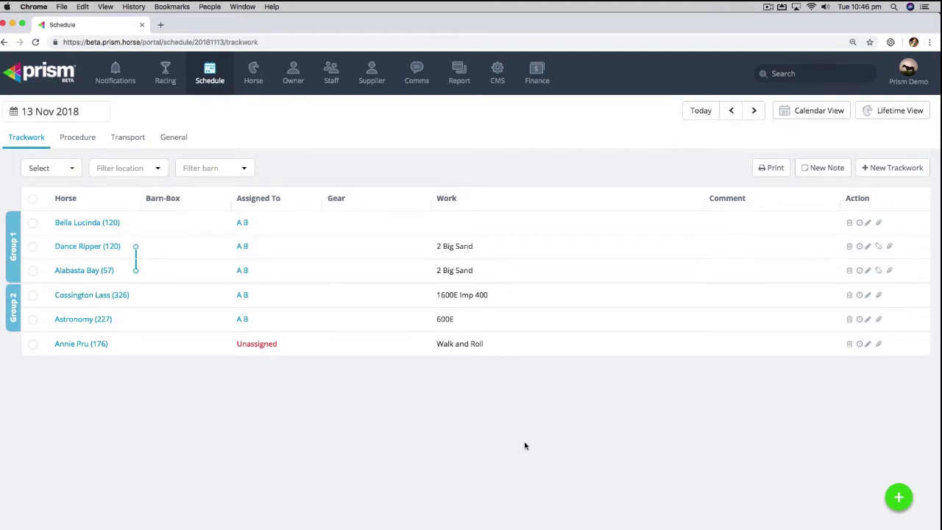
Open the trackwork list of the schedule for 13 Nov 2018.
{"action": "left_click", "coordinate": [212, 81]}
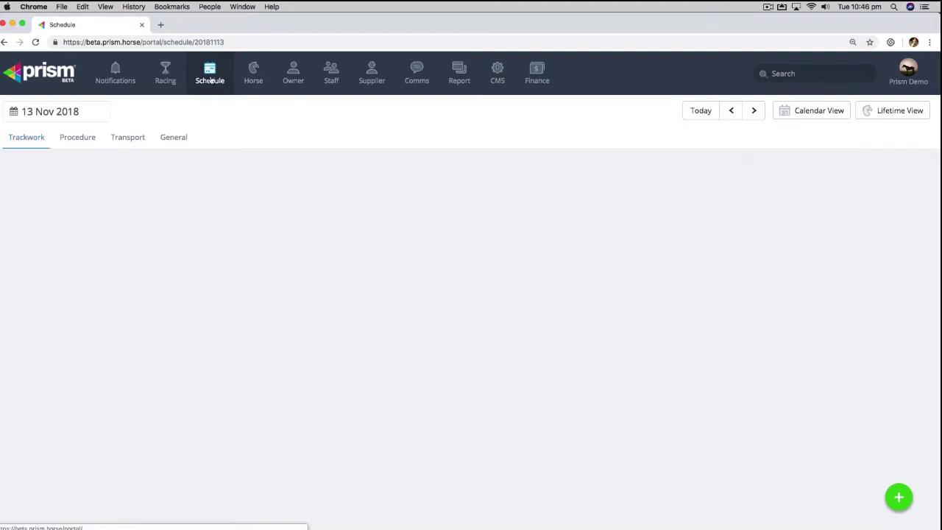
{"action": "left_click", "coordinate": [28, 138]}
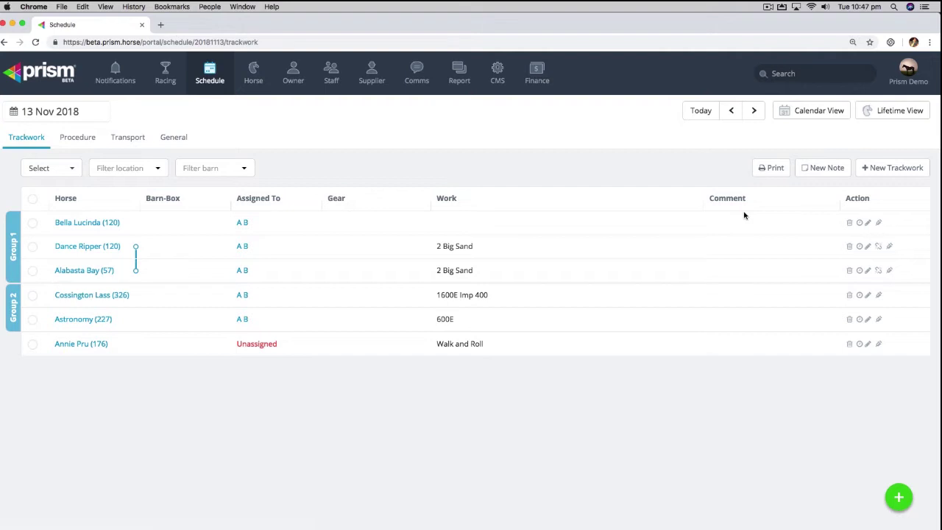
Start a new trackwork schedule for the horses Bon Anna, Little Bomb Bay, Manner Sensation and Miss Reckless.
{"action": "left_click", "coordinate": [899, 498]}
{"action": "left_click", "coordinate": [788, 322]}
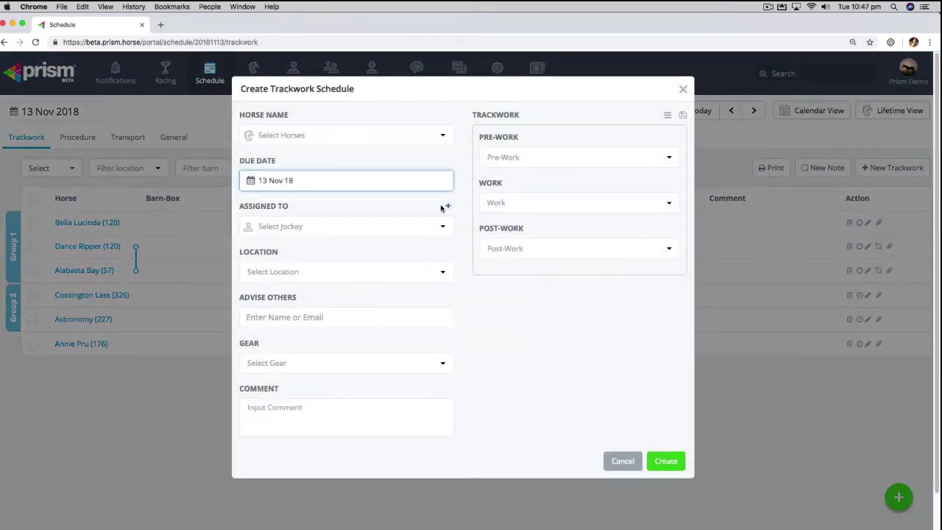
{"action": "left_click", "coordinate": [439, 140]}
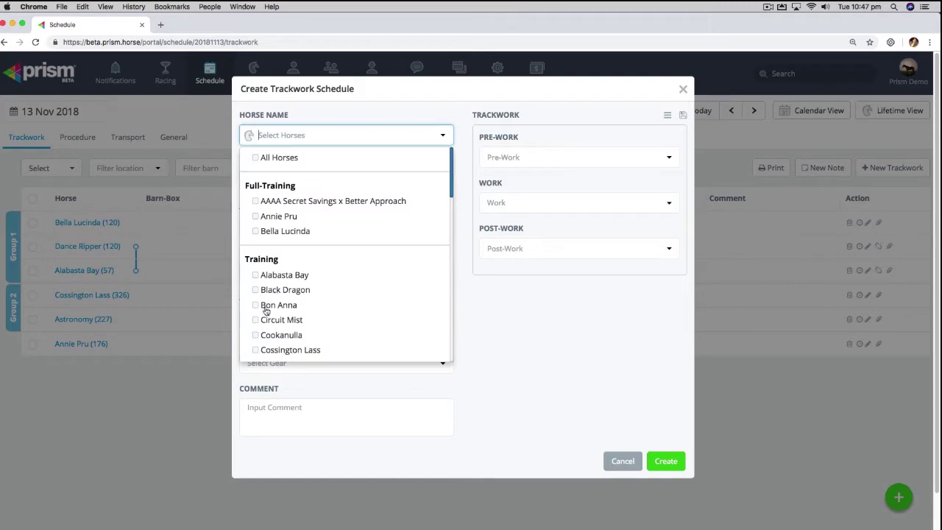
{"action": "left_click", "coordinate": [257, 307]}
{"action": "scroll", "coordinate": [336, 305], "scroll_direction": "down", "scroll_amount": 5}
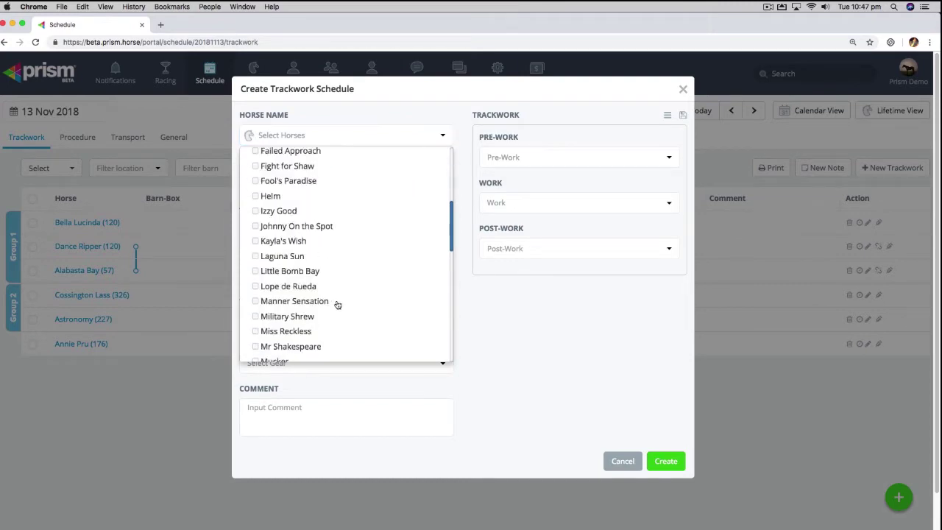
{"action": "left_click", "coordinate": [274, 272]}
{"action": "left_click", "coordinate": [274, 302]}
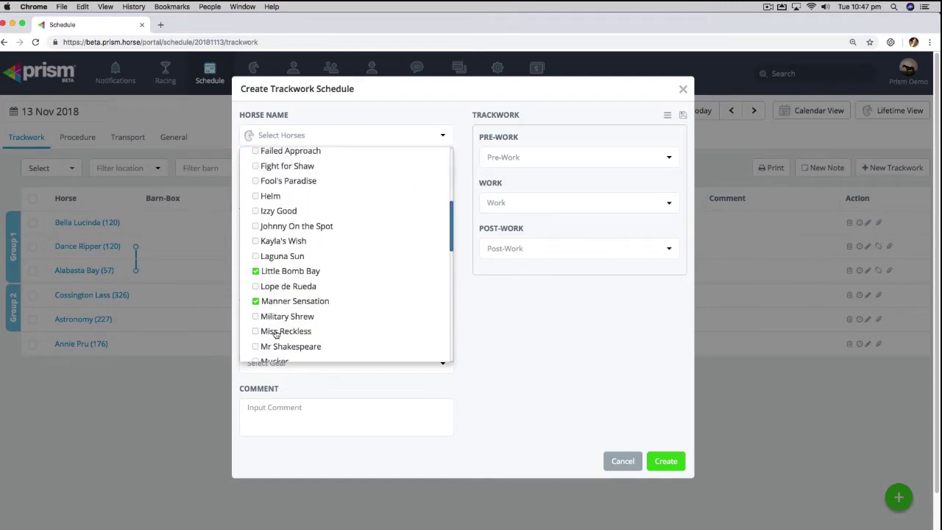
{"action": "left_click", "coordinate": [274, 331]}
{"action": "scroll", "coordinate": [363, 327], "scroll_direction": "down", "scroll_amount": 1}
{"action": "scroll", "coordinate": [363, 327], "scroll_direction": "down", "scroll_amount": 2}
{"action": "left_click", "coordinate": [547, 337]}
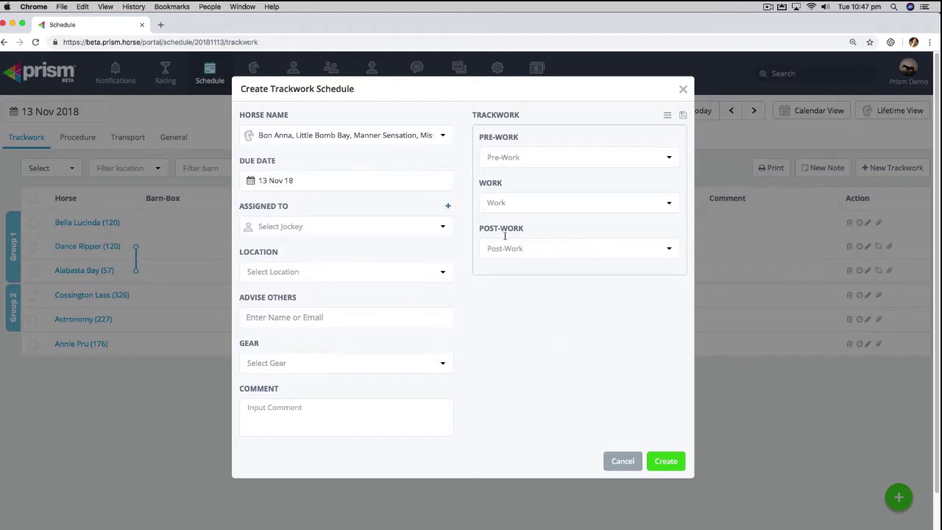
Set the new trackwork's work to 2 Dirt and its gear to Bits only.
{"action": "left_click", "coordinate": [575, 204]}
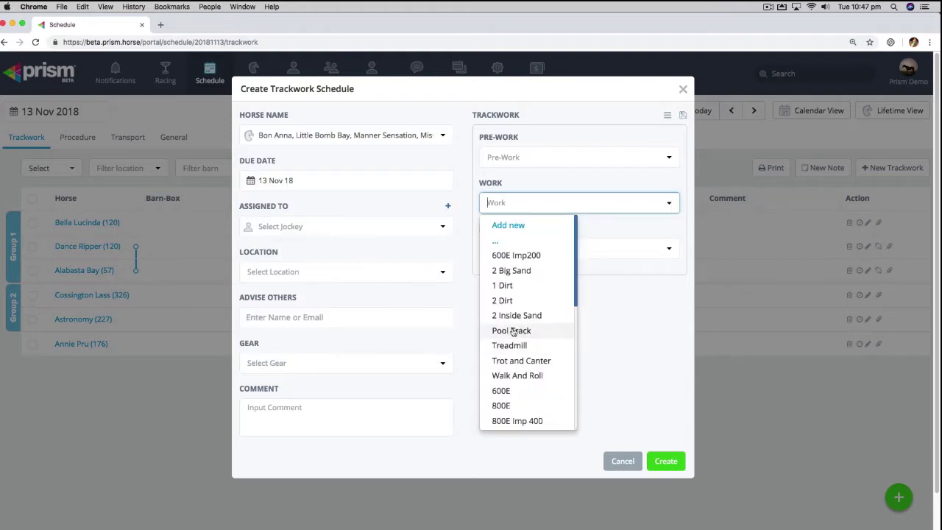
{"action": "left_click", "coordinate": [505, 302]}
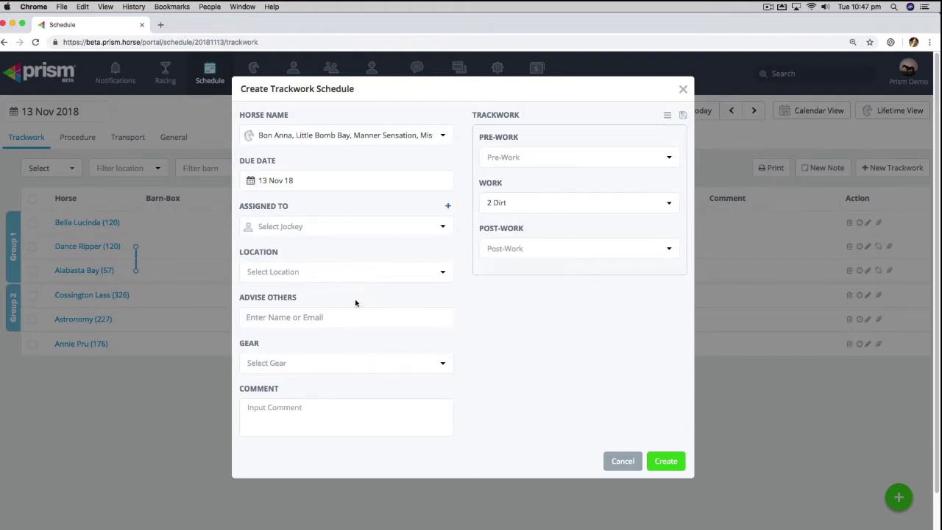
{"action": "left_click", "coordinate": [283, 362]}
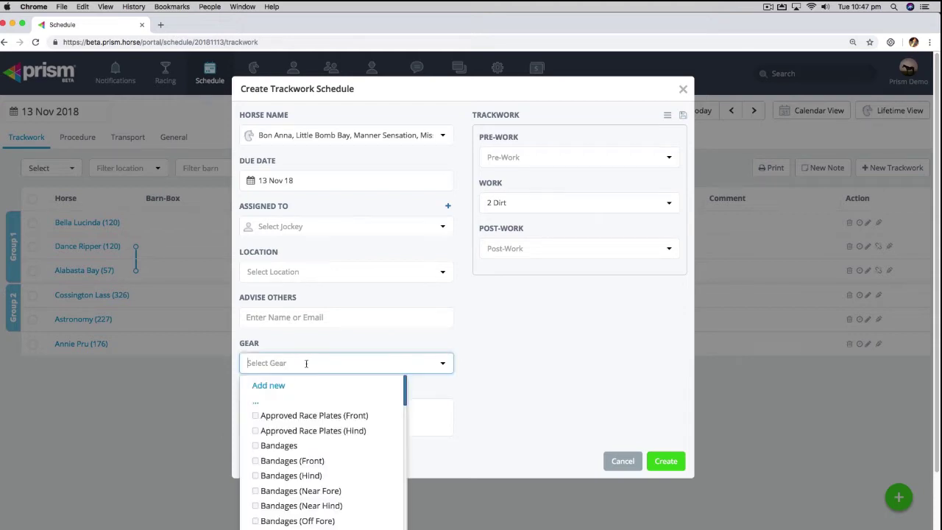
{"action": "left_click", "coordinate": [265, 446]}
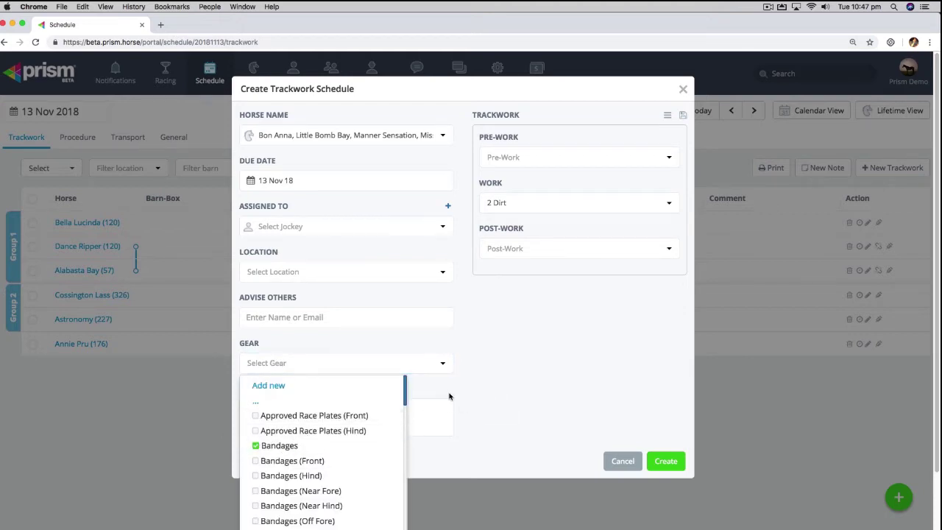
{"action": "left_click", "coordinate": [255, 447]}
{"action": "scroll", "coordinate": [316, 446], "scroll_direction": "down", "scroll_amount": 2}
{"action": "scroll", "coordinate": [320, 441], "scroll_direction": "down", "scroll_amount": 3}
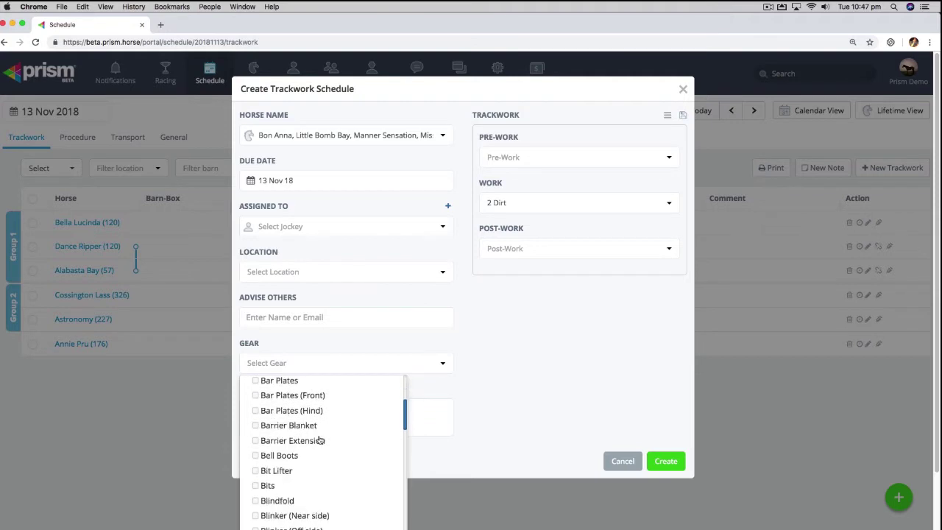
{"action": "left_click", "coordinate": [265, 486]}
{"action": "left_click", "coordinate": [500, 383]}
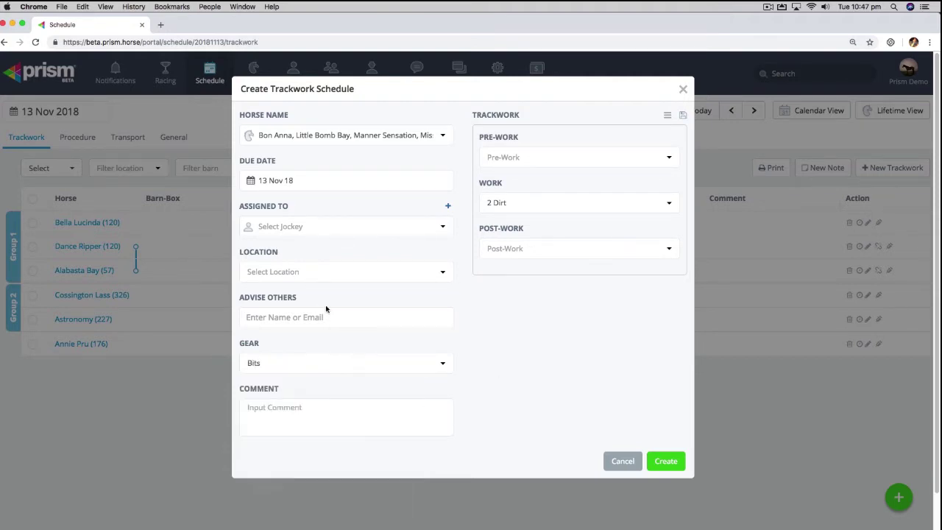
Assign the second listed jockey to the trackwork and set its pre-work to Swim.
{"action": "left_click", "coordinate": [287, 222]}
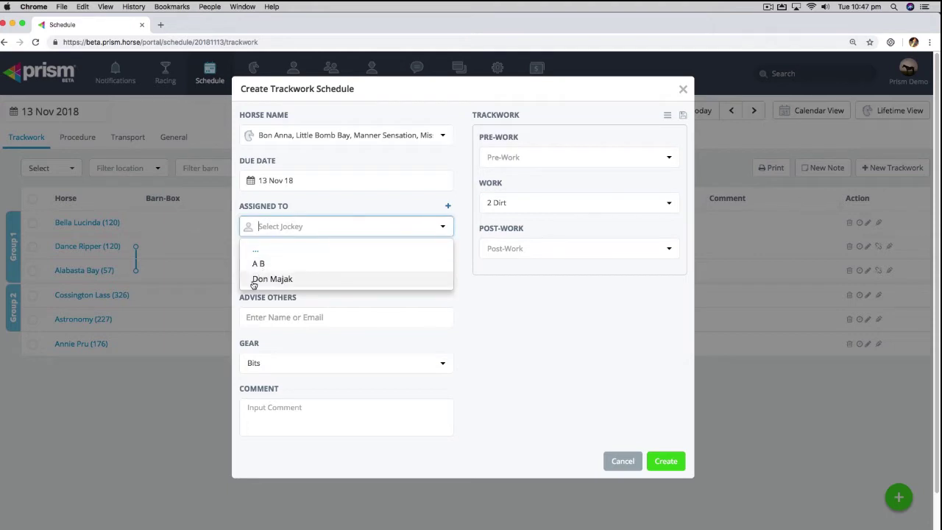
{"action": "left_click", "coordinate": [256, 279]}
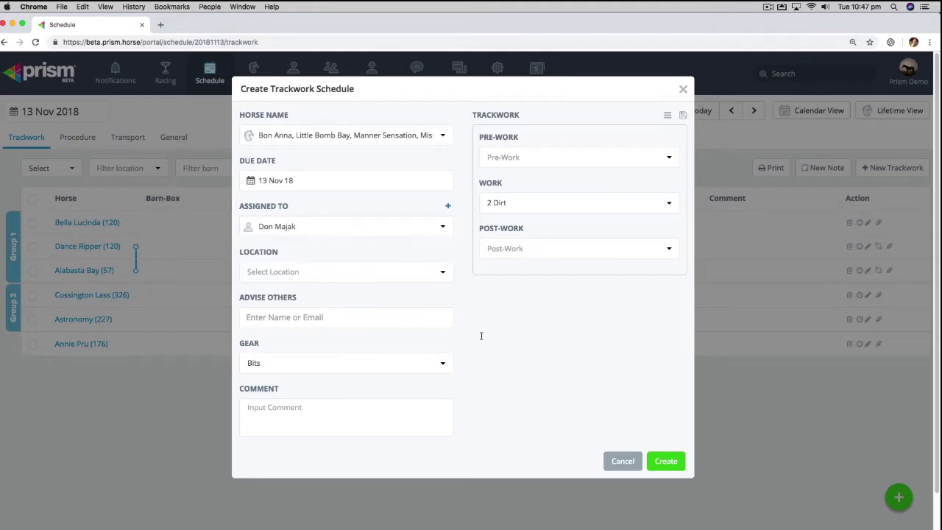
{"action": "left_click", "coordinate": [544, 162]}
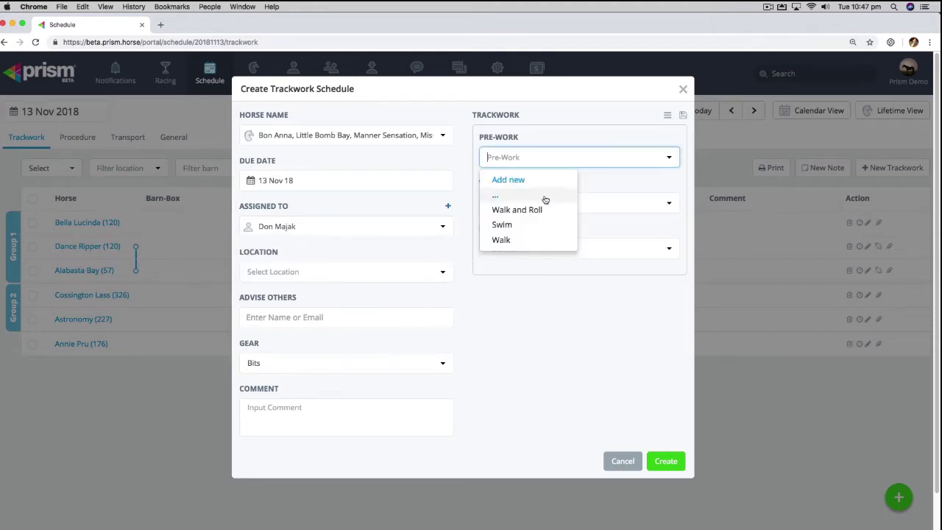
{"action": "left_click", "coordinate": [514, 228]}
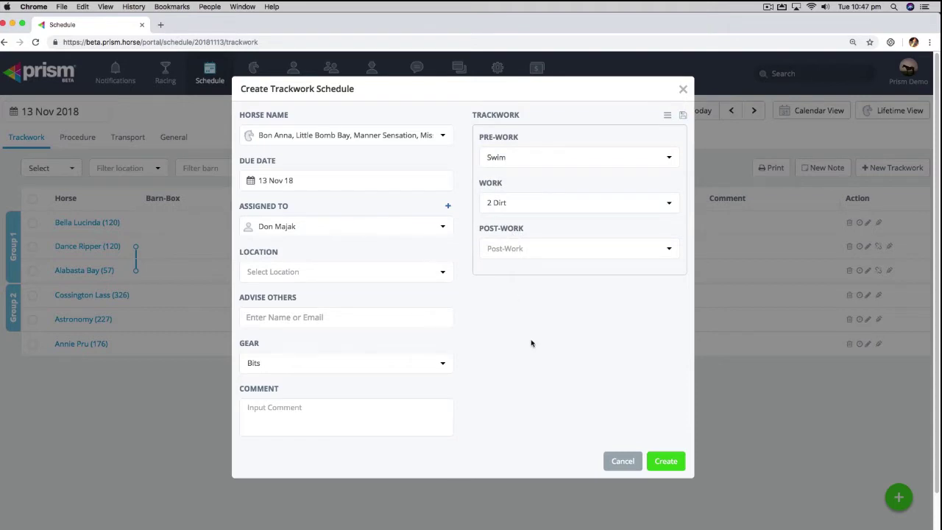
Create the trackwork tasks, agreeing to update the horses' location and status with an adjustment date and without adding a day rate.
{"action": "left_click", "coordinate": [666, 462]}
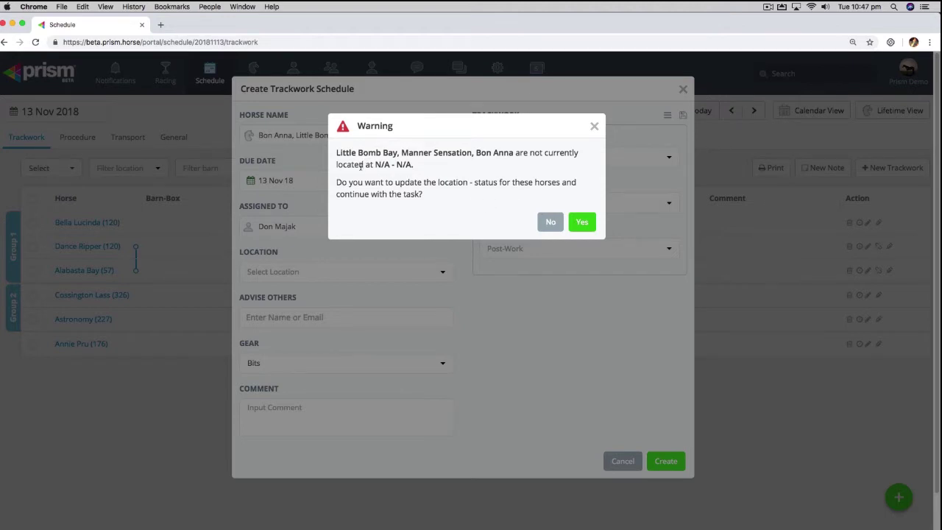
{"action": "left_click", "coordinate": [581, 224]}
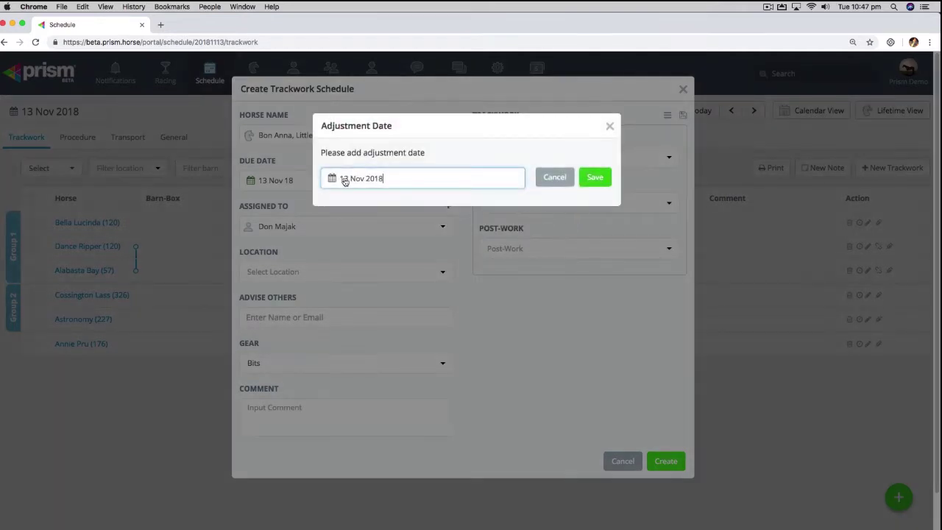
{"action": "left_click", "coordinate": [335, 182]}
{"action": "left_click", "coordinate": [418, 243]}
{"action": "left_click", "coordinate": [595, 180]}
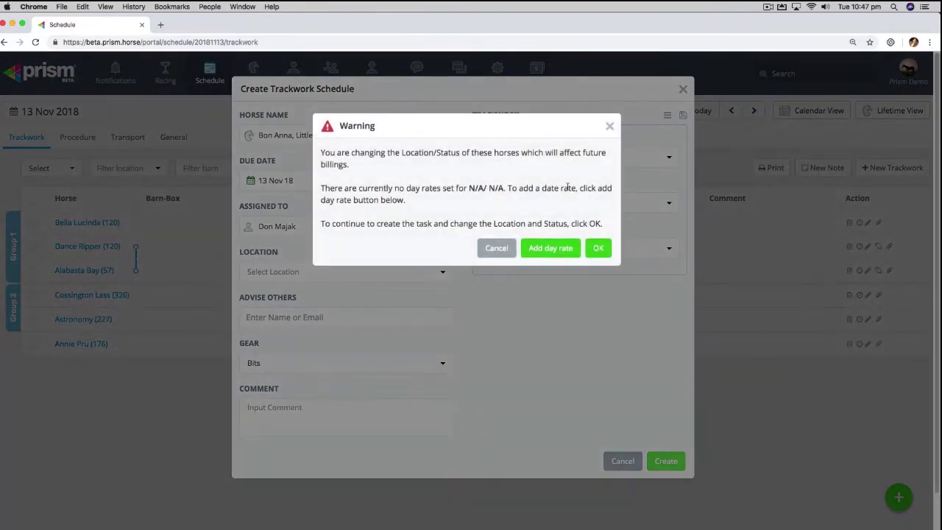
{"action": "left_click", "coordinate": [597, 250]}
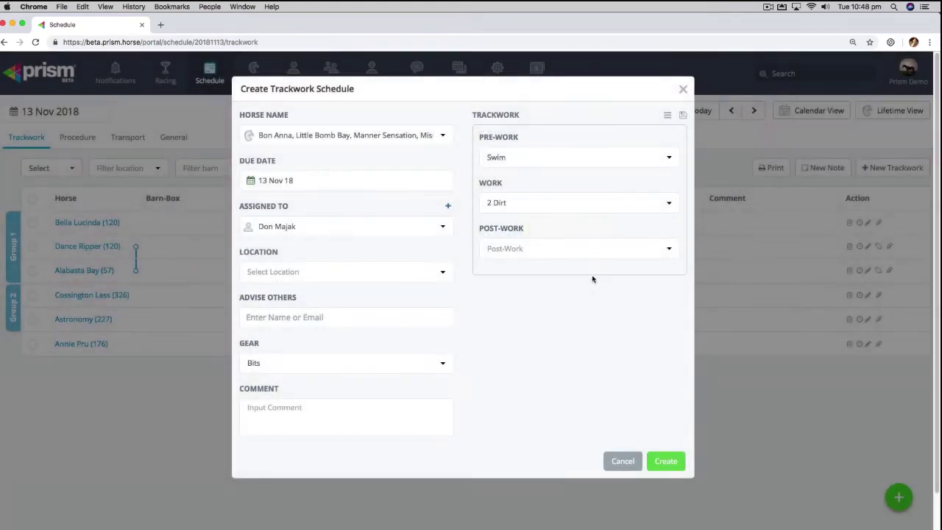
{"action": "left_click", "coordinate": [667, 464]}
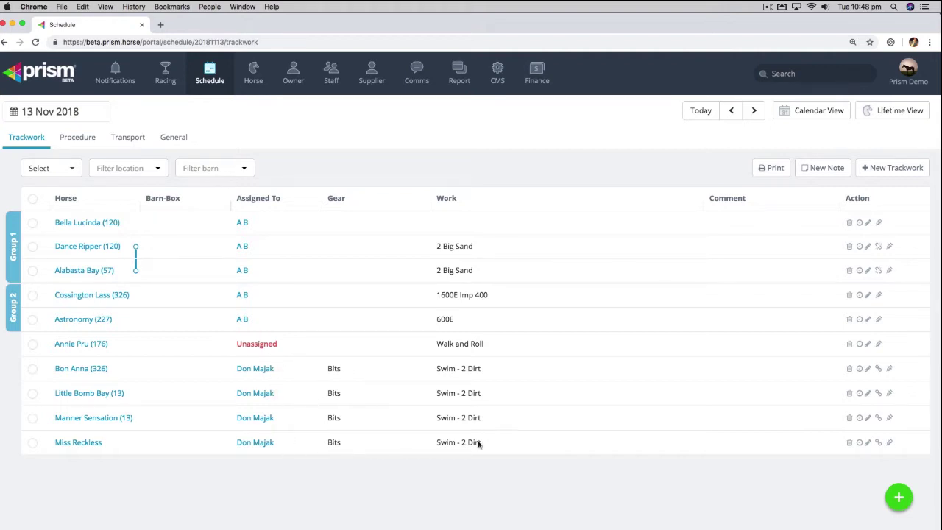
Add a new trackwork entry row directly in the list with Shady Diamond as the only horse.
{"action": "left_click", "coordinate": [887, 168]}
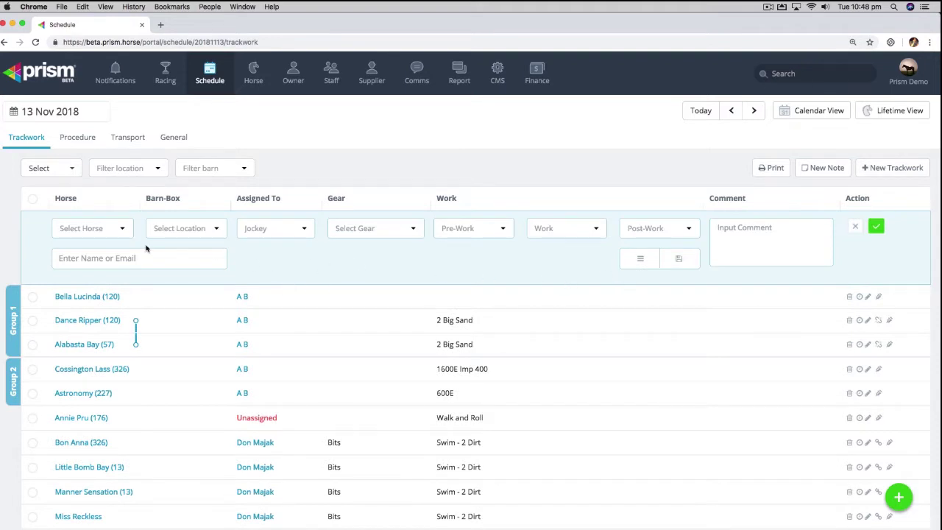
{"action": "left_click", "coordinate": [124, 229]}
{"action": "scroll", "coordinate": [120, 276], "scroll_direction": "down", "scroll_amount": 8}
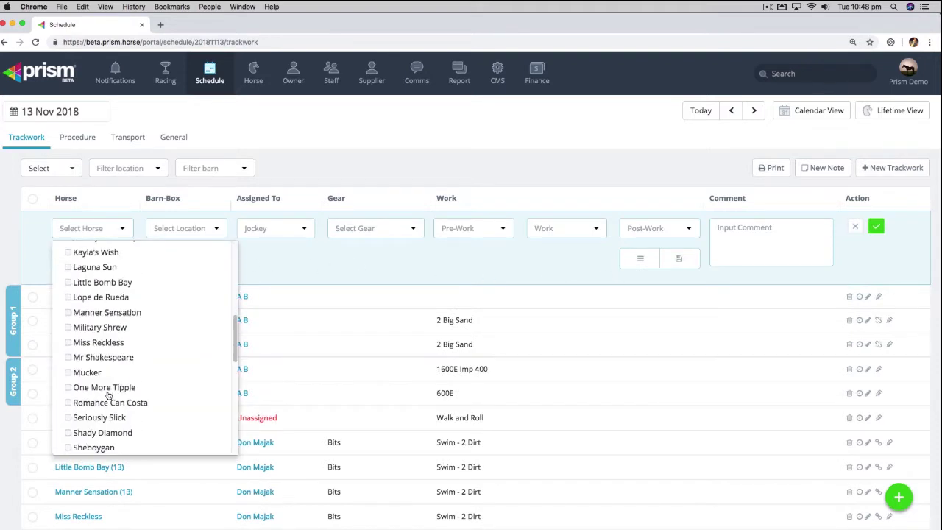
{"action": "left_click", "coordinate": [110, 389]}
{"action": "scroll", "coordinate": [140, 377], "scroll_direction": "down", "scroll_amount": 1}
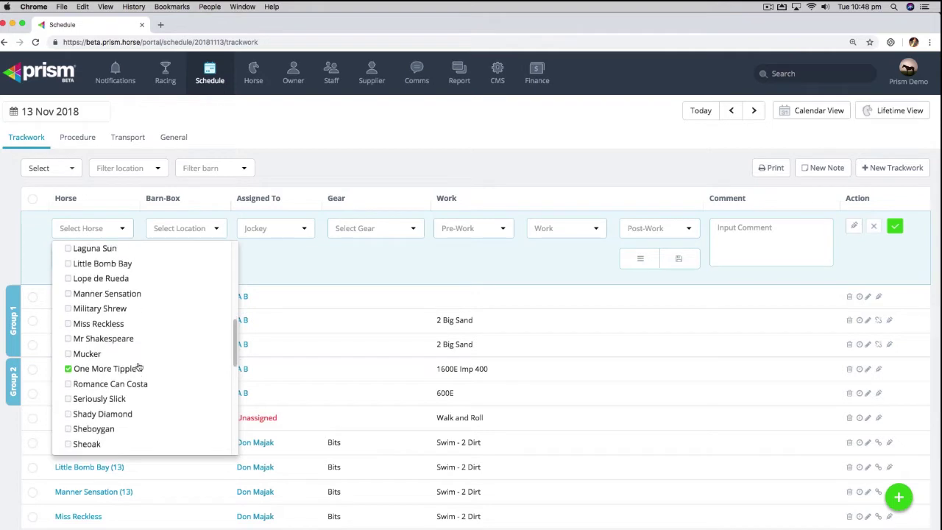
{"action": "left_click", "coordinate": [80, 372]}
{"action": "left_click", "coordinate": [68, 413]}
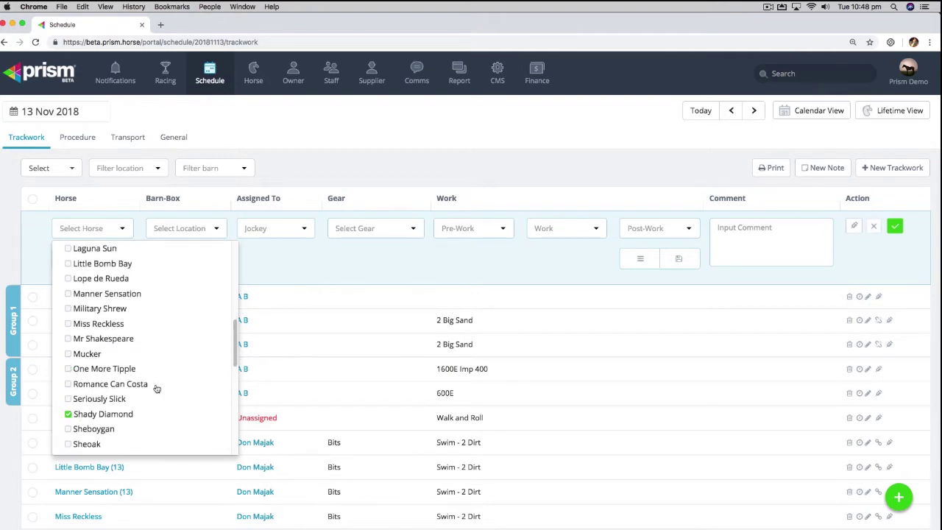
{"action": "left_click", "coordinate": [297, 269]}
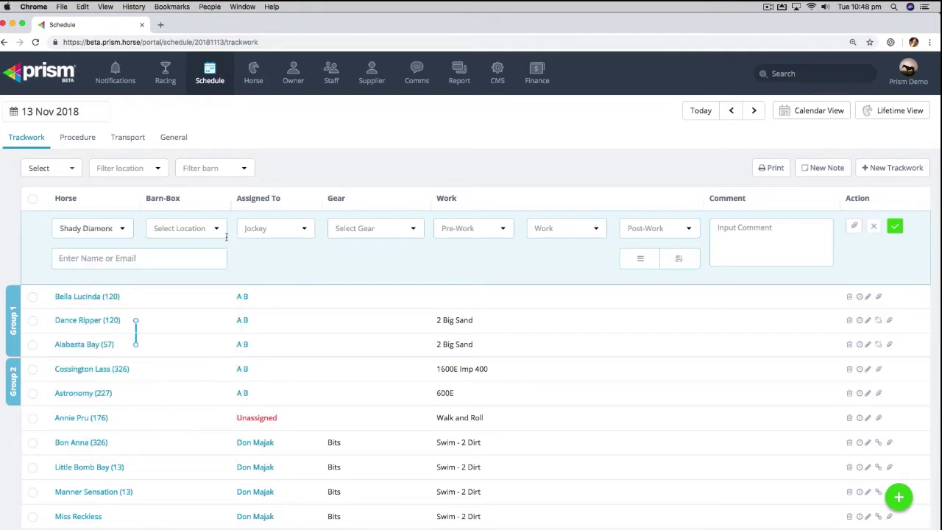
Set Shady Diamond's gear to Cornell Collar and work to 600E Imp200, save the entry and close the blank entry row.
{"action": "left_click", "coordinate": [411, 229]}
{"action": "scroll", "coordinate": [390, 383], "scroll_direction": "down", "scroll_amount": 5}
{"action": "left_click", "coordinate": [367, 424]}
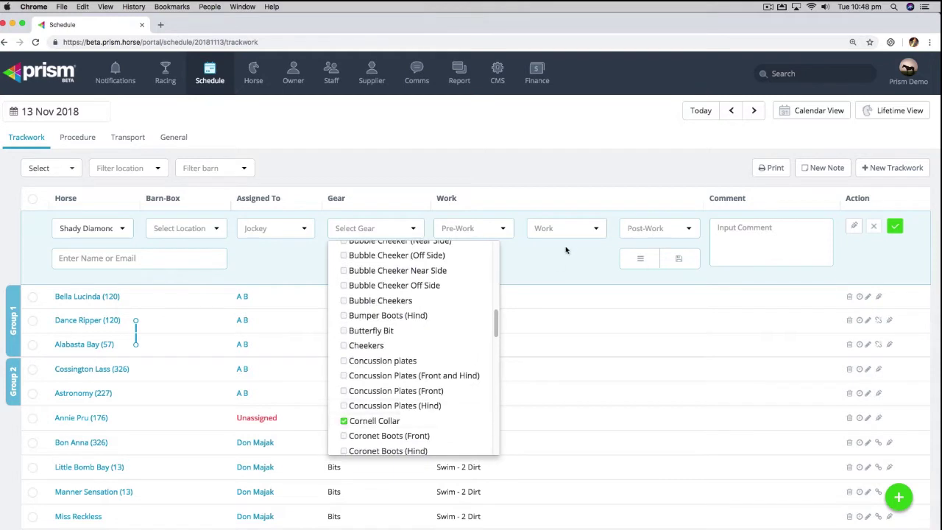
{"action": "left_click", "coordinate": [579, 263]}
{"action": "left_click", "coordinate": [598, 231]}
{"action": "left_click", "coordinate": [579, 284]}
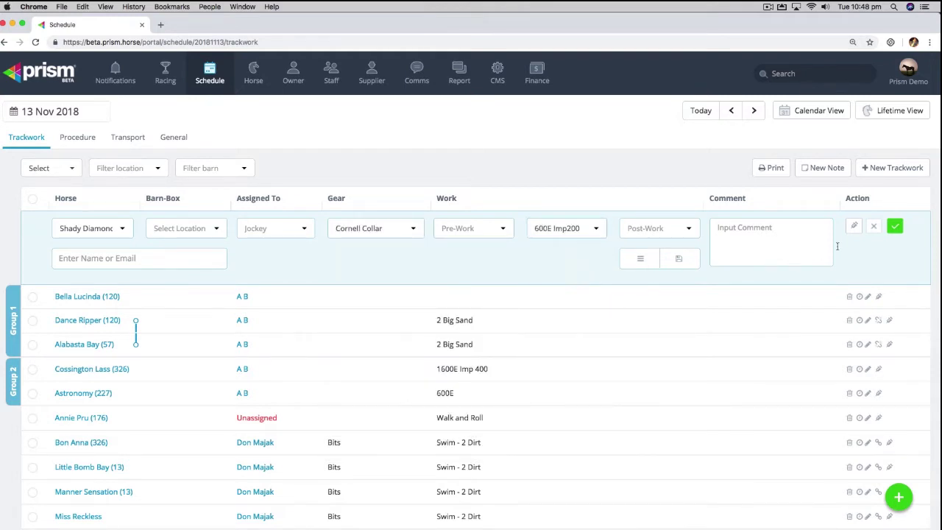
{"action": "left_click", "coordinate": [895, 226]}
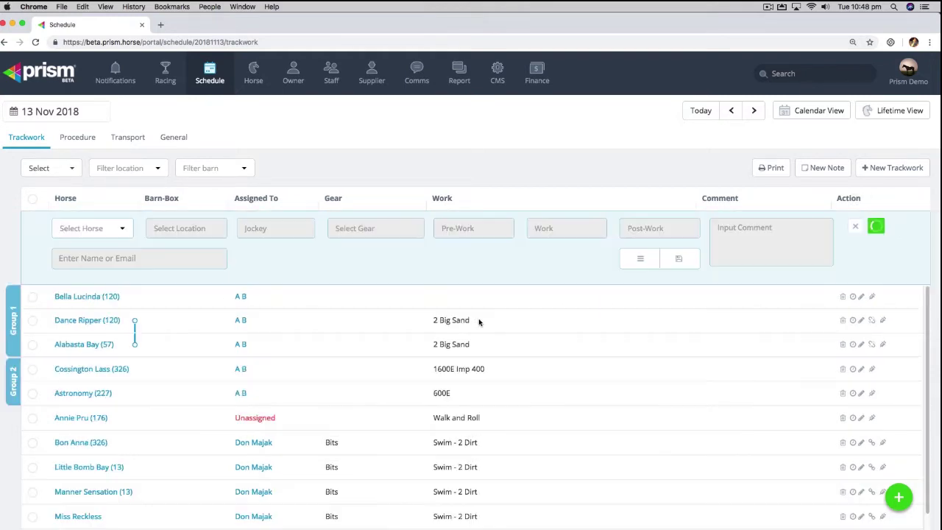
{"action": "scroll", "coordinate": [486, 334], "scroll_direction": "down", "scroll_amount": 1}
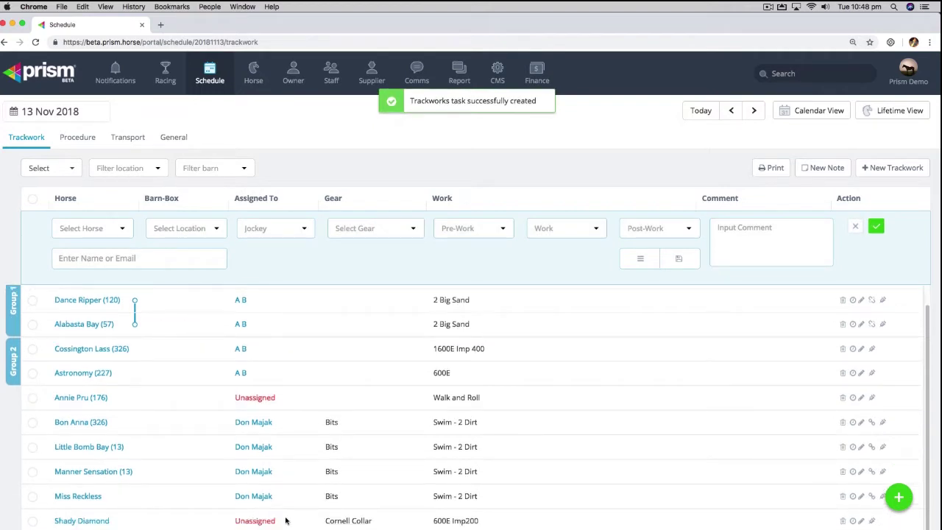
{"action": "left_click", "coordinate": [856, 226]}
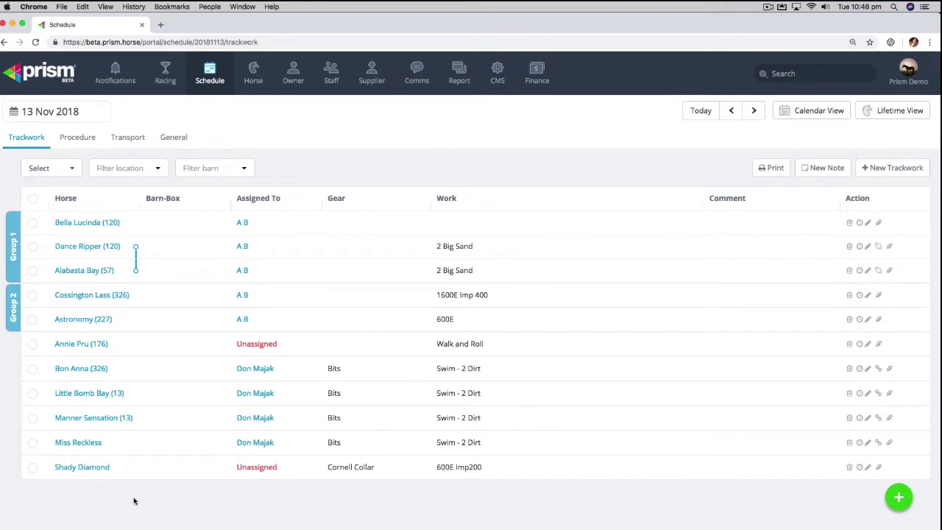
Move Shady Diamond's trackwork row up to sit between Bon Anna and Little Bomb Bay.
{"action": "left_click_drag", "start_coordinate": [165, 468], "coordinate": [110, 393]}
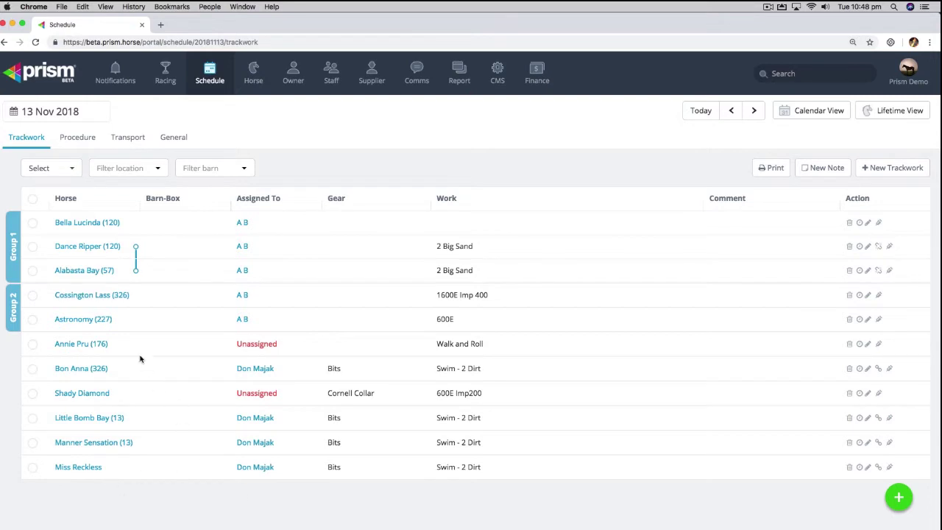
Sort the trackwork list by horse, by barn-box and finally by work.
{"action": "left_click", "coordinate": [65, 200]}
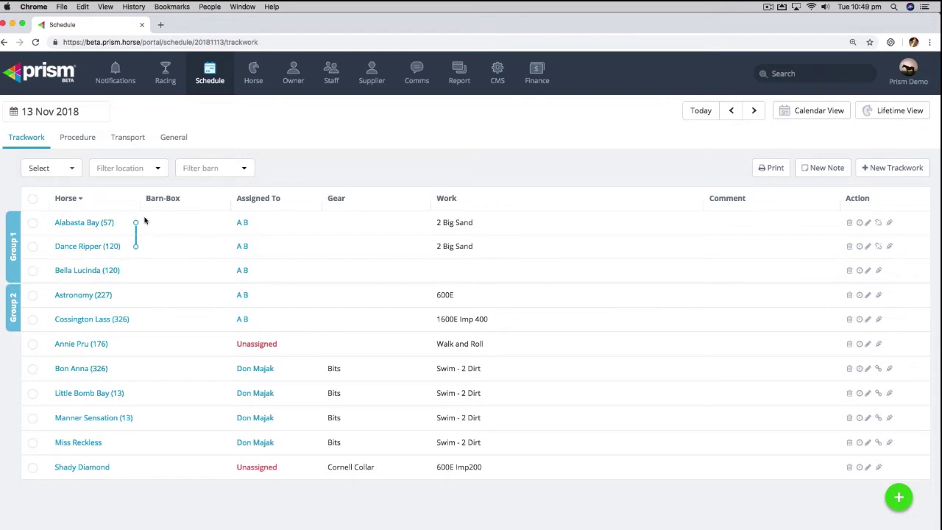
{"action": "left_click", "coordinate": [164, 201]}
{"action": "left_click", "coordinate": [452, 200]}
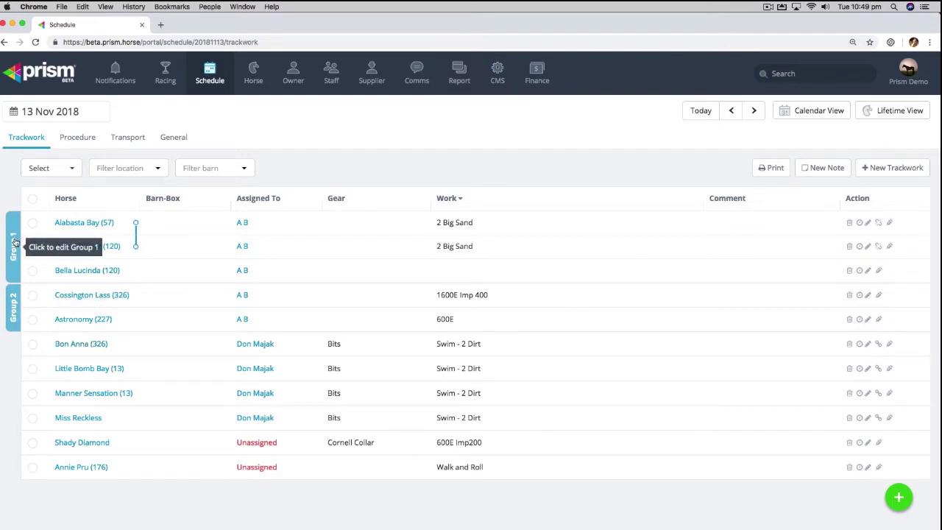
Move Bon Anna's trackwork row into Group 2, between Cossington Lass and Astronomy, and agree to the group change.
{"action": "left_click_drag", "start_coordinate": [128, 349], "coordinate": [164, 316]}
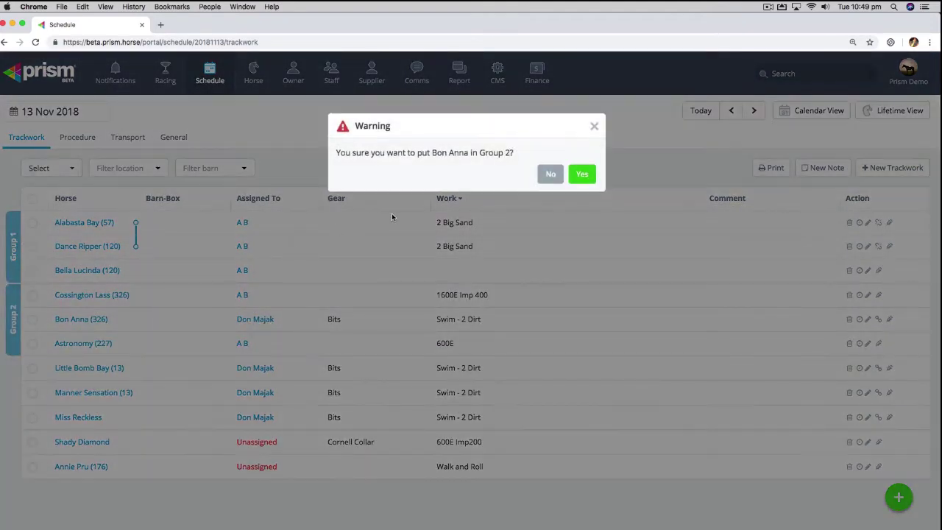
{"action": "left_click", "coordinate": [581, 174]}
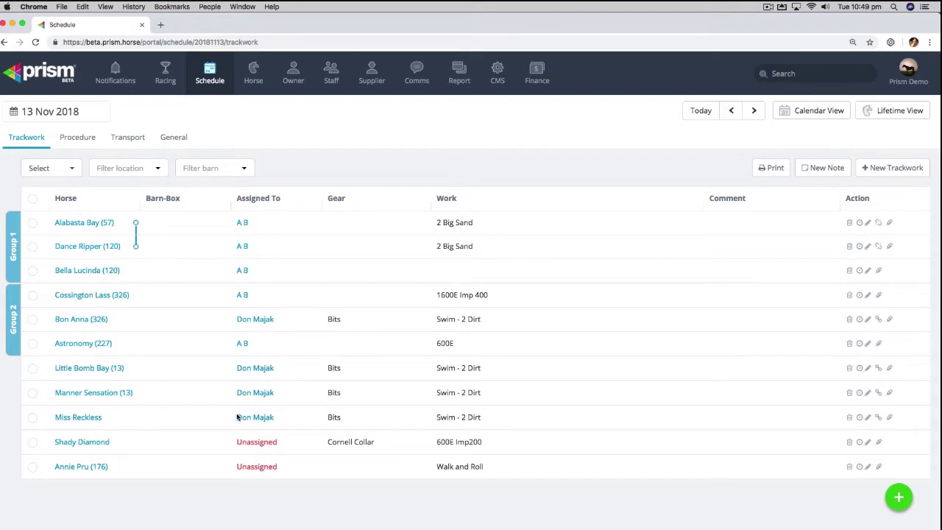
Link Little Bomb Bay to train with Manner Sensation and Miss Reckless, and unlink Miss Reckless again.
{"action": "left_click", "coordinate": [878, 368]}
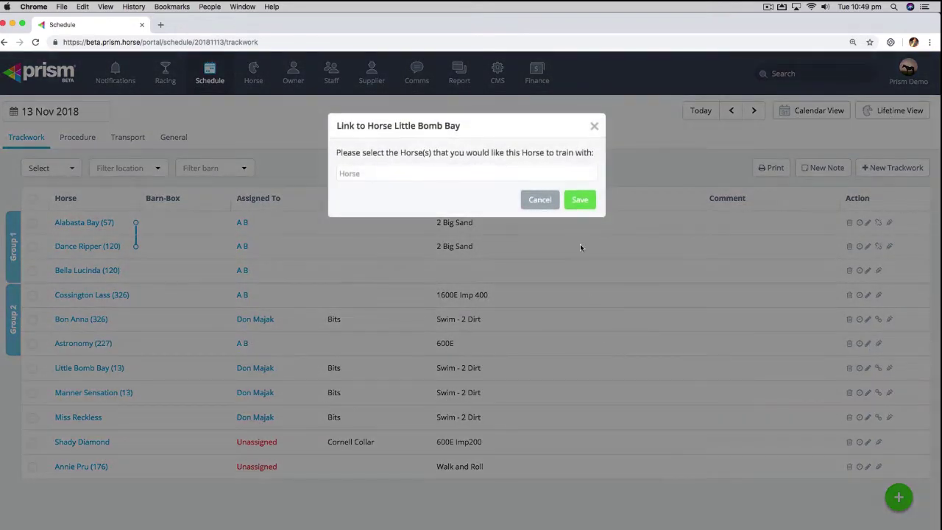
{"action": "left_click", "coordinate": [396, 173]}
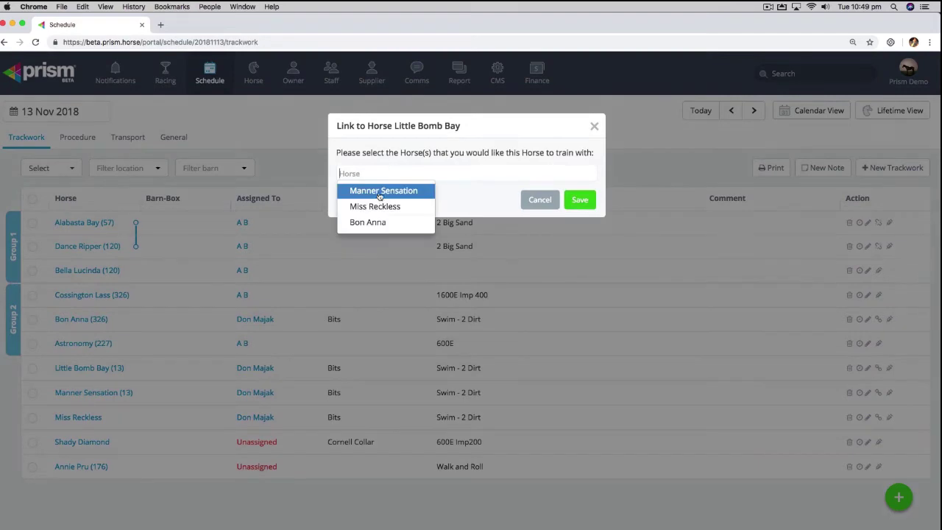
{"action": "left_click", "coordinate": [381, 196]}
{"action": "left_click", "coordinate": [482, 174]}
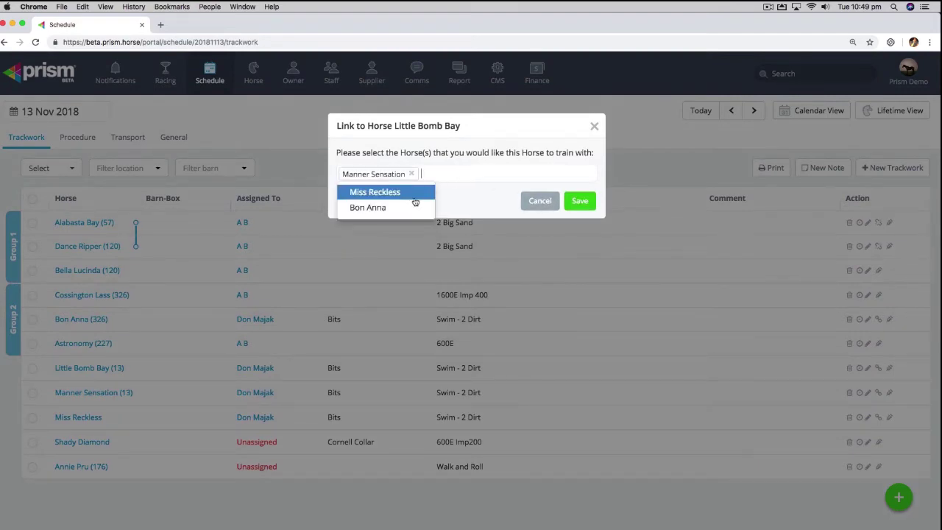
{"action": "left_click", "coordinate": [415, 197]}
{"action": "left_click", "coordinate": [577, 203]}
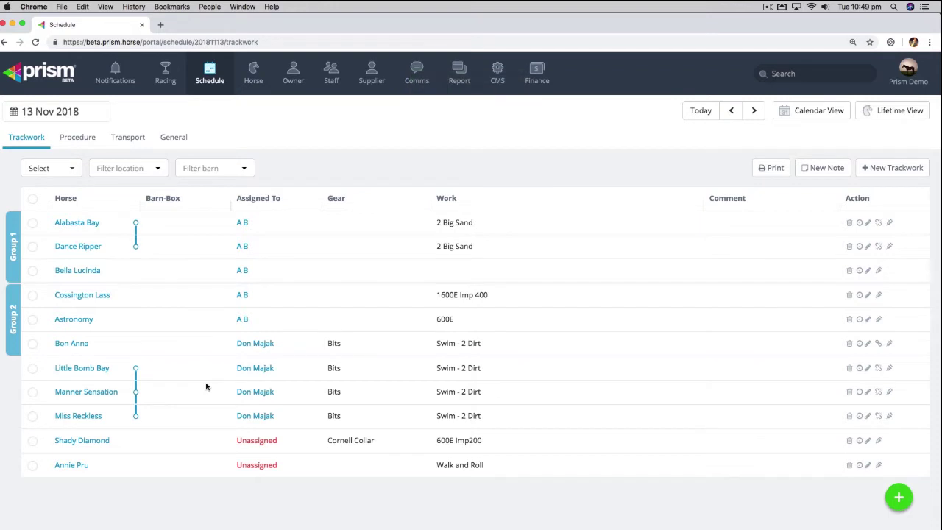
{"action": "left_click", "coordinate": [878, 418]}
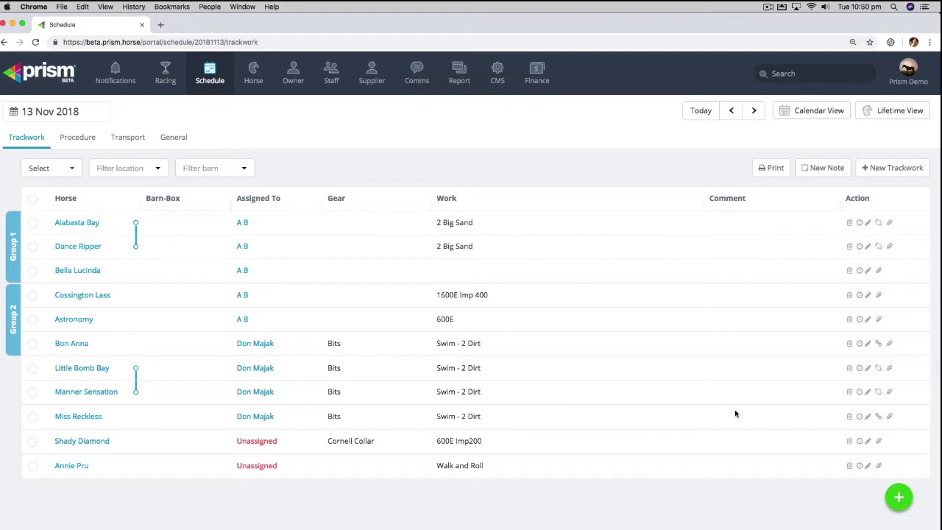
Start attaching a procedure to Bon Anna's trackwork, choose the custom procedure Lasix (2) and accept its clear-days notice.
{"action": "left_click", "coordinate": [890, 343]}
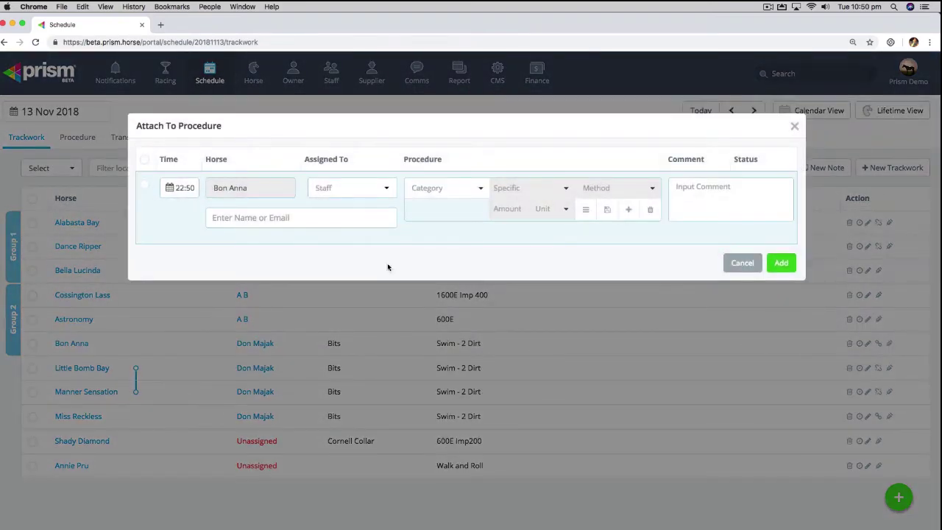
{"action": "left_click", "coordinate": [476, 193]}
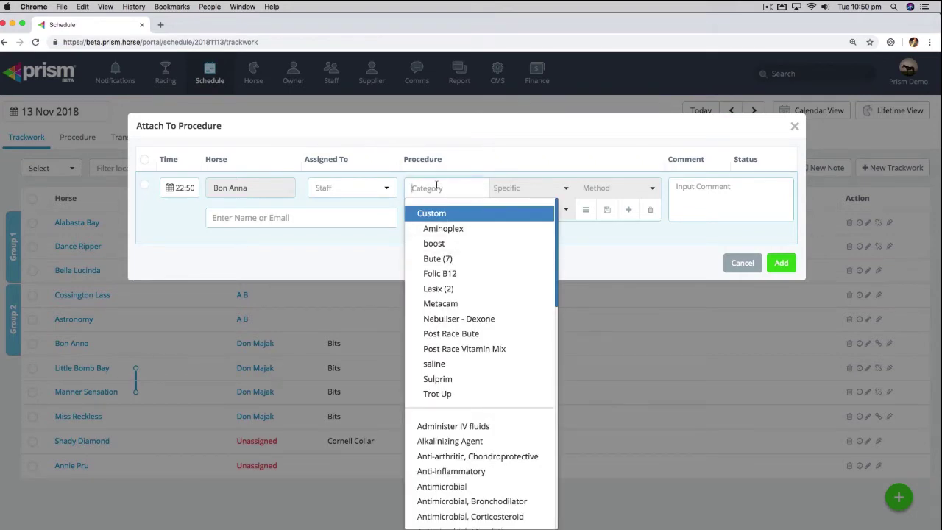
{"action": "type", "text": "ACP"}
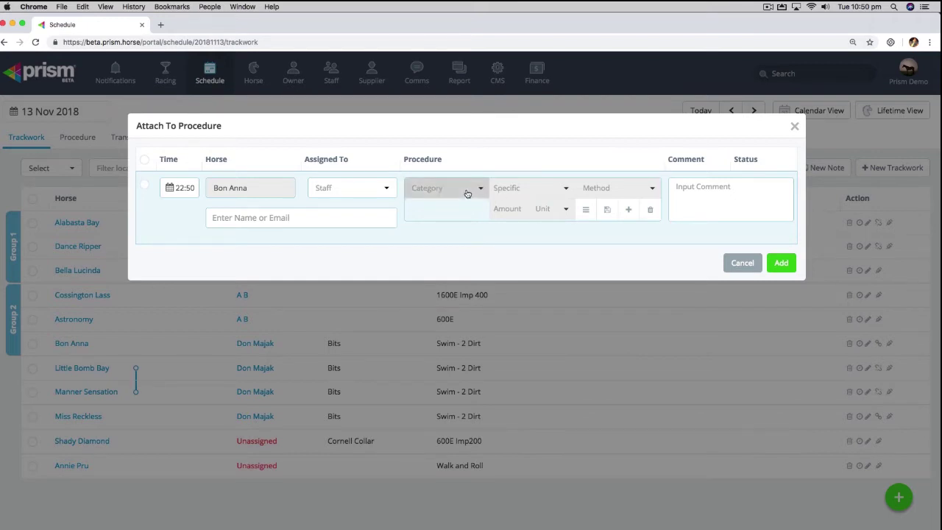
{"action": "left_click", "coordinate": [458, 189]}
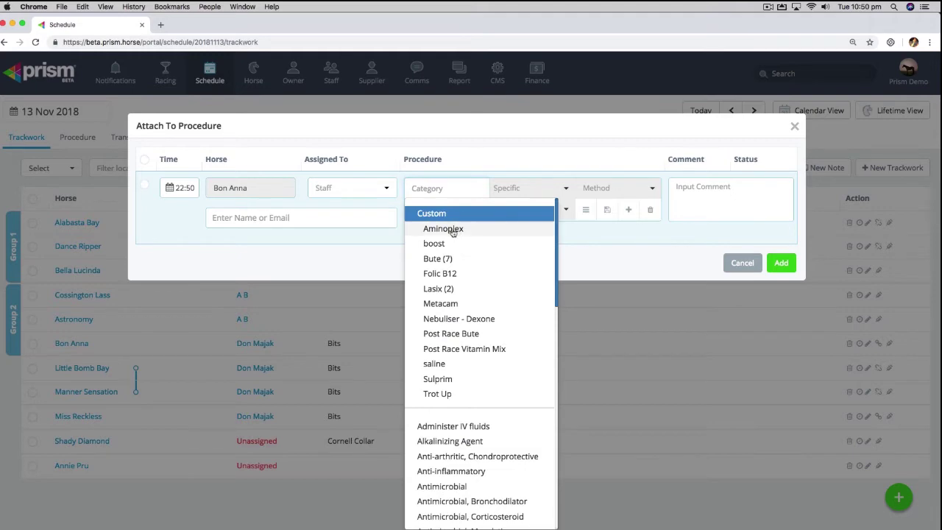
{"action": "left_click", "coordinate": [439, 288]}
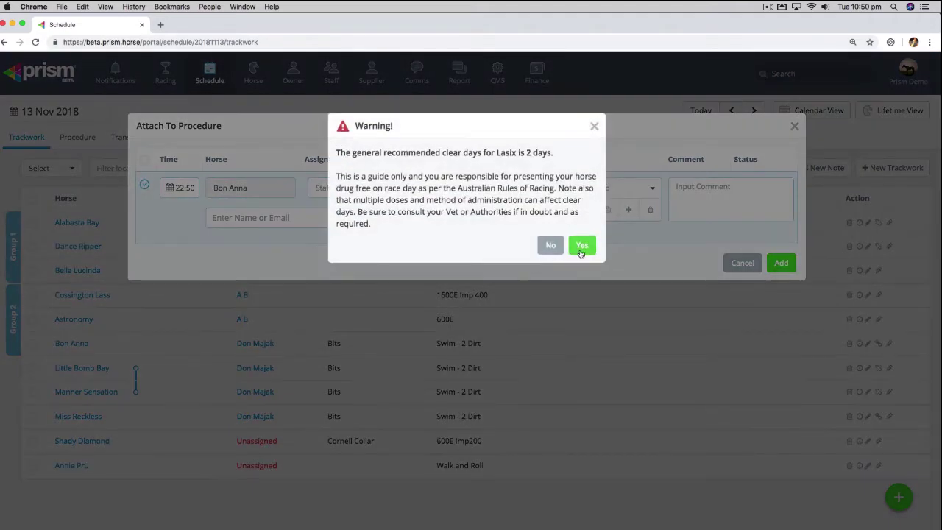
{"action": "left_click", "coordinate": [582, 248]}
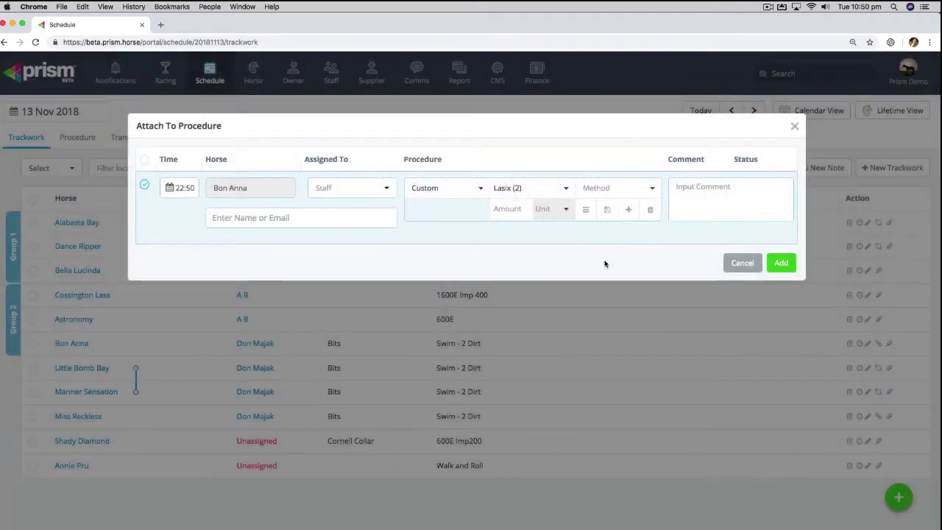
Set the Lasix procedure's method to Intravenous and its amount to .4 ml.
{"action": "left_click", "coordinate": [645, 191]}
{"action": "left_click", "coordinate": [625, 211]}
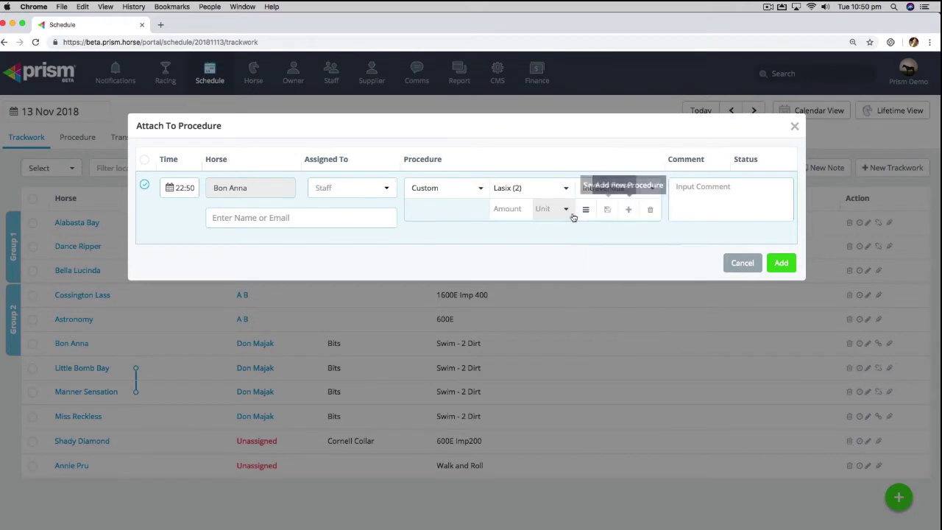
{"action": "left_click", "coordinate": [514, 214]}
{"action": "type", "text": ".4"}
{"action": "left_click", "coordinate": [564, 209]}
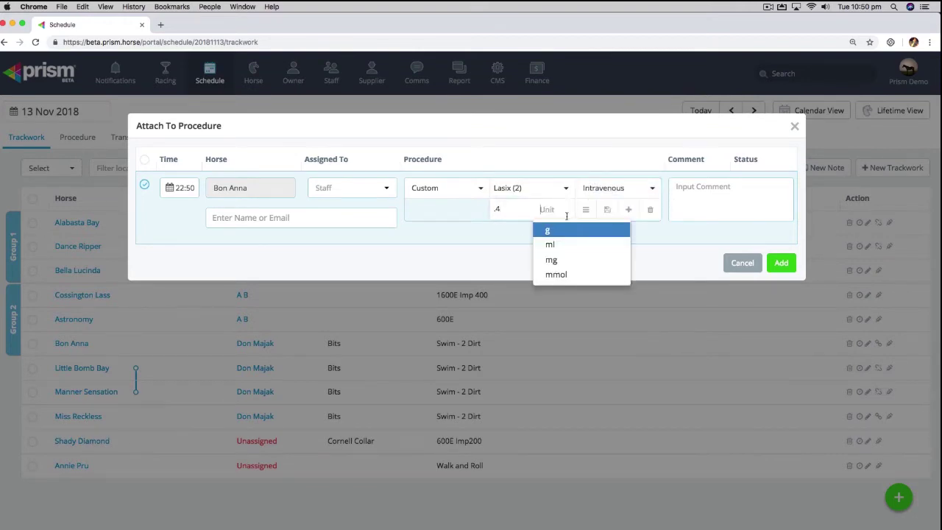
{"action": "left_click", "coordinate": [552, 245]}
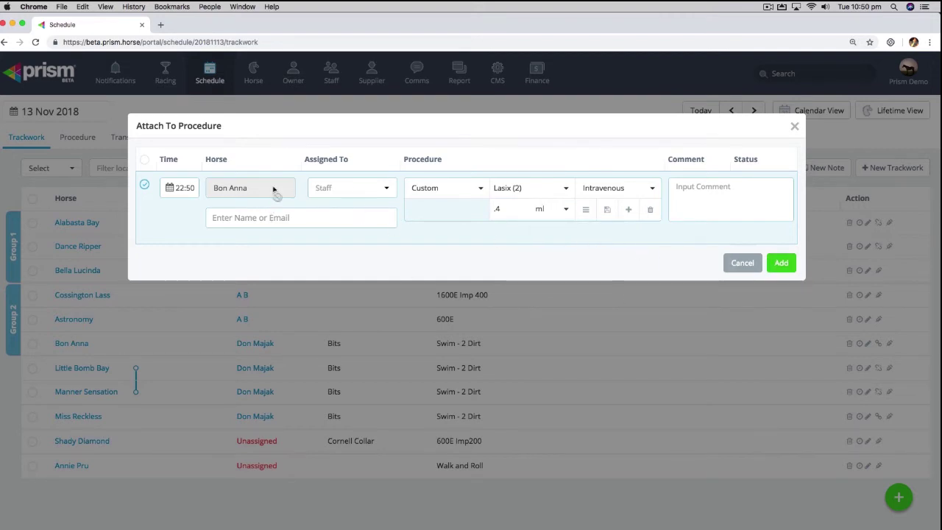
Set the procedure time to 4:50 and add the procedure to Bon Anna's trackwork.
{"action": "left_click", "coordinate": [176, 190]}
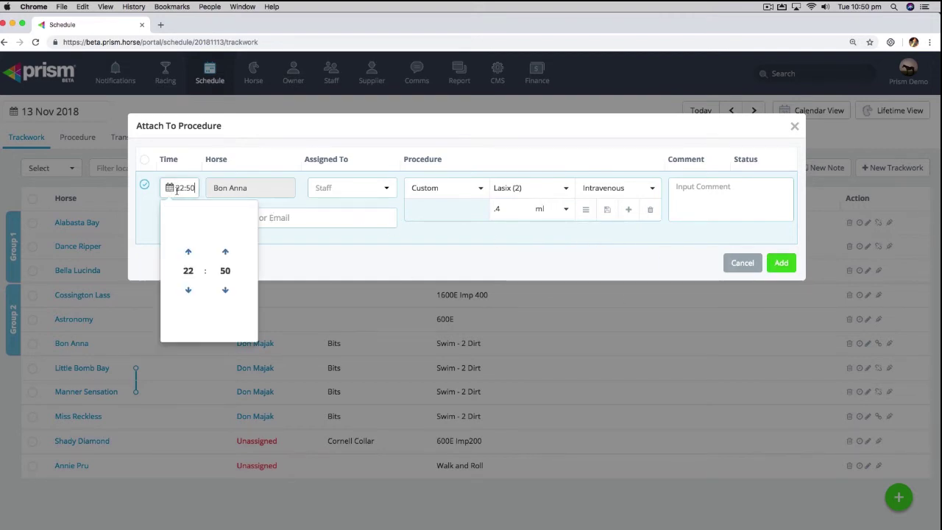
{"action": "left_click", "coordinate": [188, 271]}
{"action": "left_click", "coordinate": [179, 231]}
{"action": "left_click", "coordinate": [779, 263]}
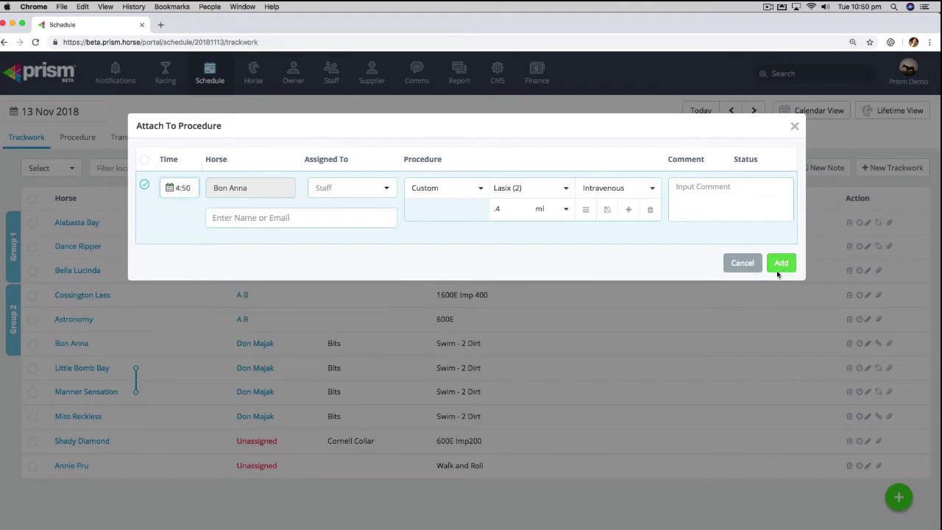
{"action": "left_click", "coordinate": [580, 175]}
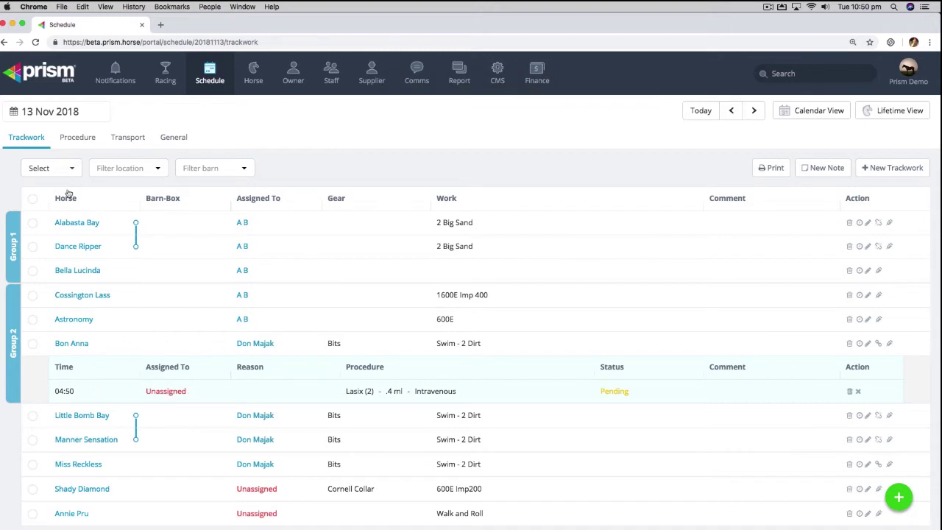
Check Bon Anna's Lasix procedure in the day's procedure schedule and remove its attachment from the horse's trackwork entry.
{"action": "left_click", "coordinate": [79, 138]}
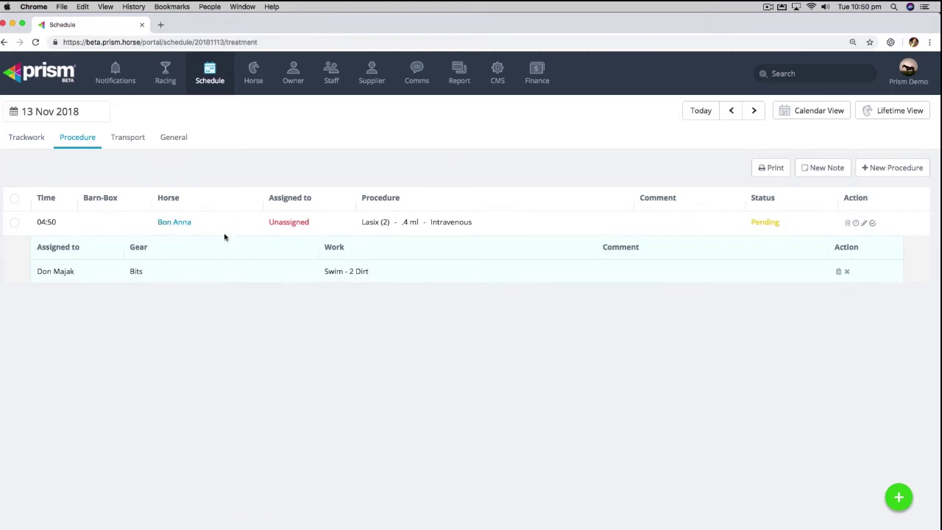
{"action": "double_click", "coordinate": [49, 221]}
{"action": "left_click", "coordinate": [33, 143]}
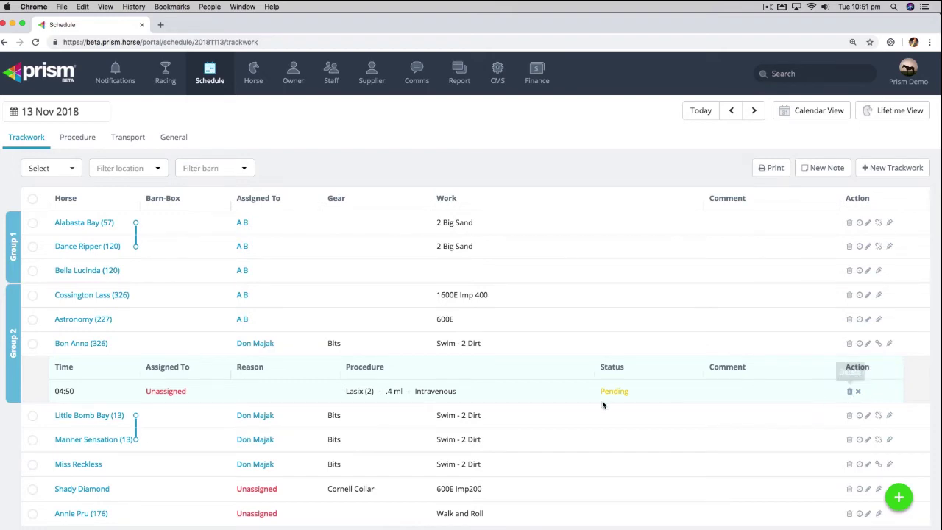
{"action": "left_click", "coordinate": [859, 391]}
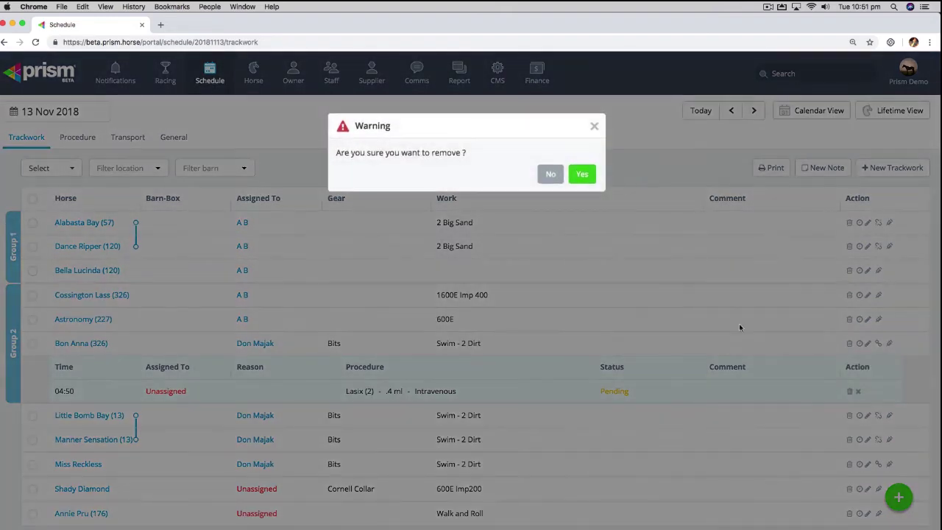
{"action": "left_click", "coordinate": [581, 173]}
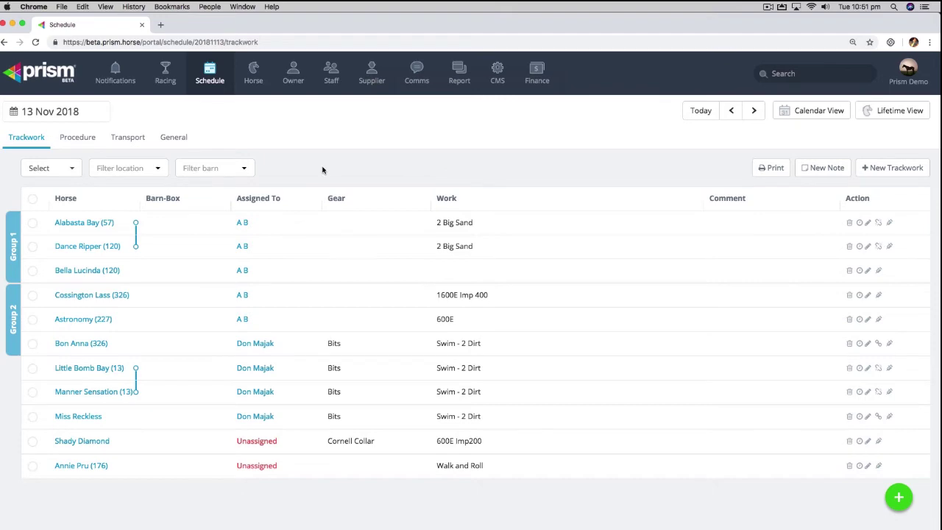
Copy all trackwork entries of 13 Nov 2018 to 14 Nov 2018.
{"action": "left_click", "coordinate": [33, 199]}
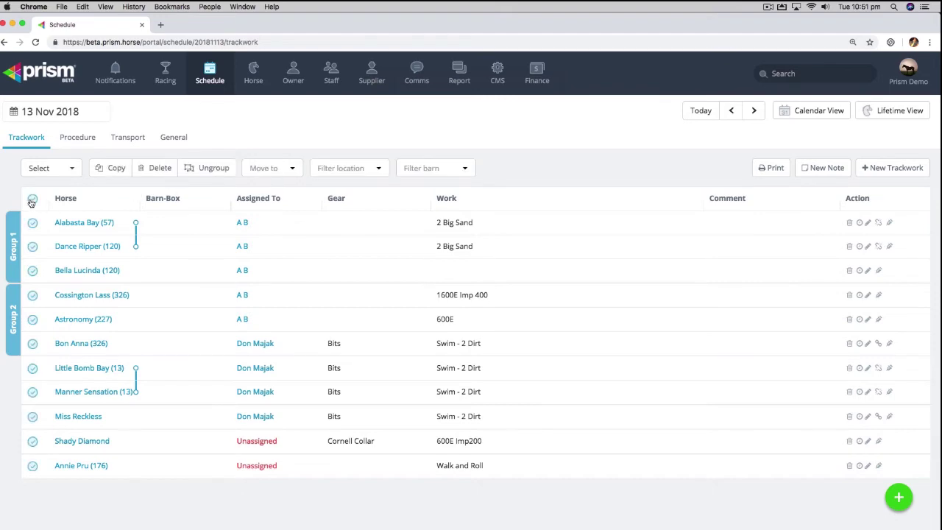
{"action": "left_click", "coordinate": [115, 169]}
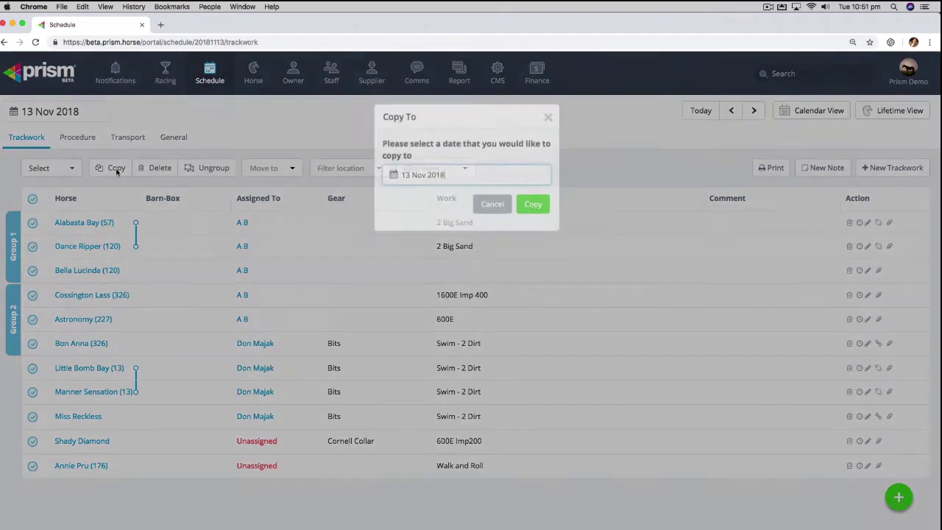
{"action": "key", "text": "Escape"}
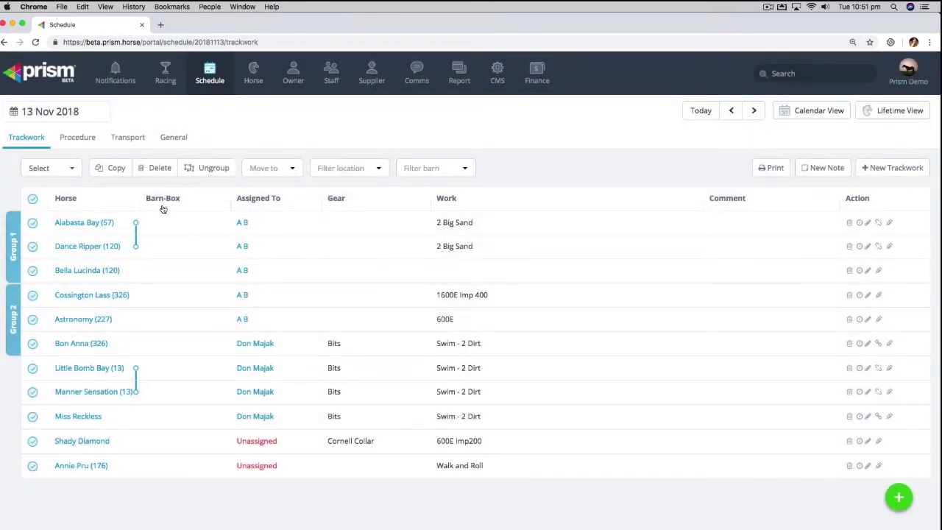
{"action": "left_click", "coordinate": [114, 169]}
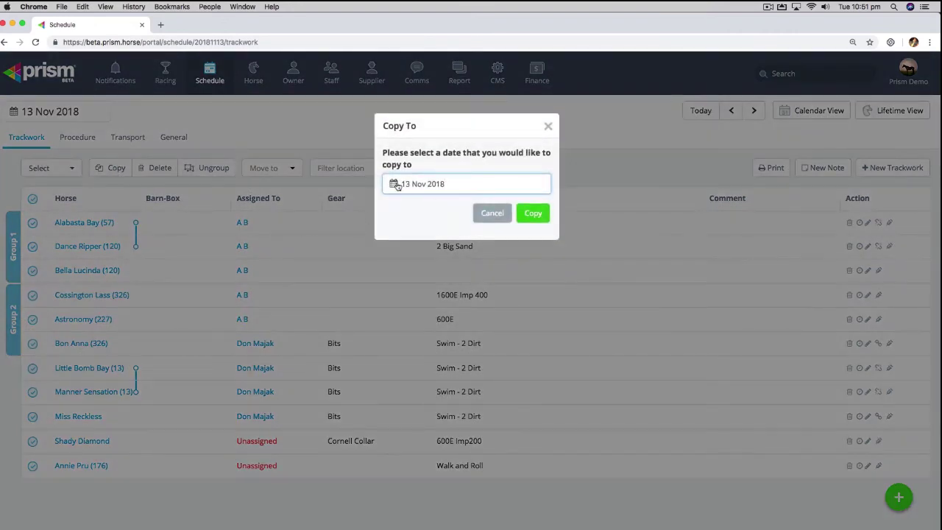
{"action": "left_click", "coordinate": [396, 184]}
{"action": "left_click", "coordinate": [455, 284]}
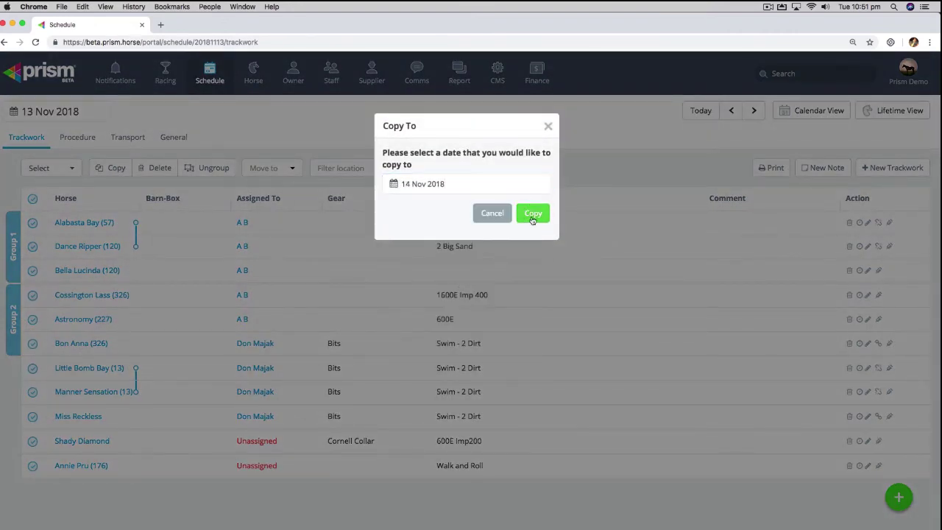
{"action": "left_click", "coordinate": [533, 215]}
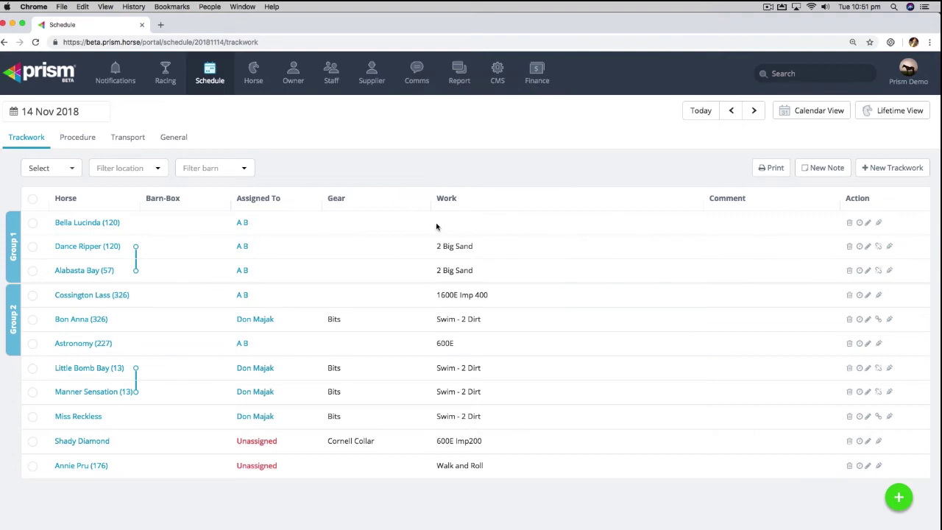
{"action": "left_click", "coordinate": [868, 222]}
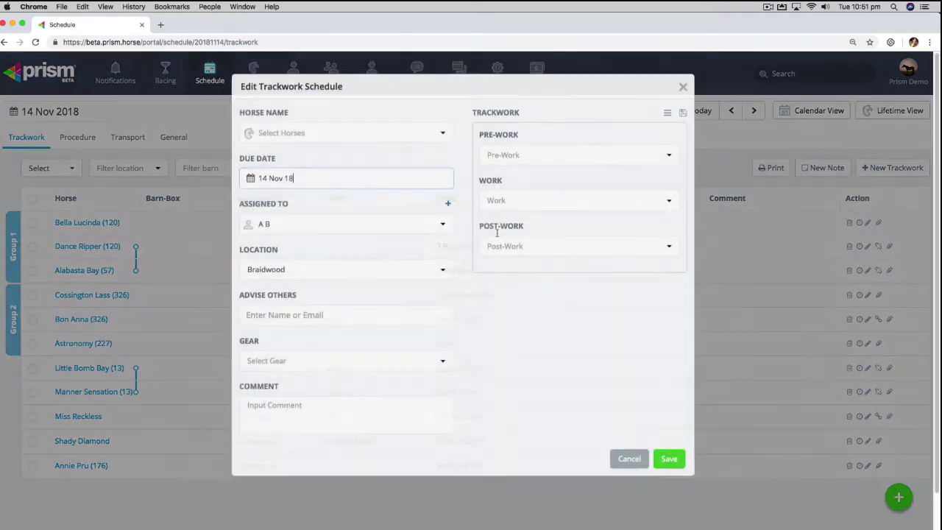
{"action": "left_click", "coordinate": [526, 205]}
{"action": "left_click", "coordinate": [519, 269]}
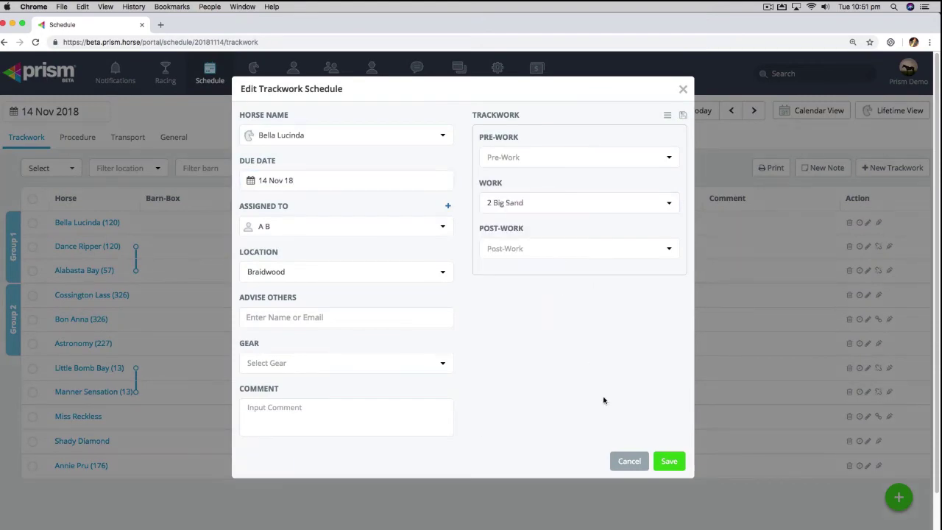
{"action": "left_click", "coordinate": [670, 461]}
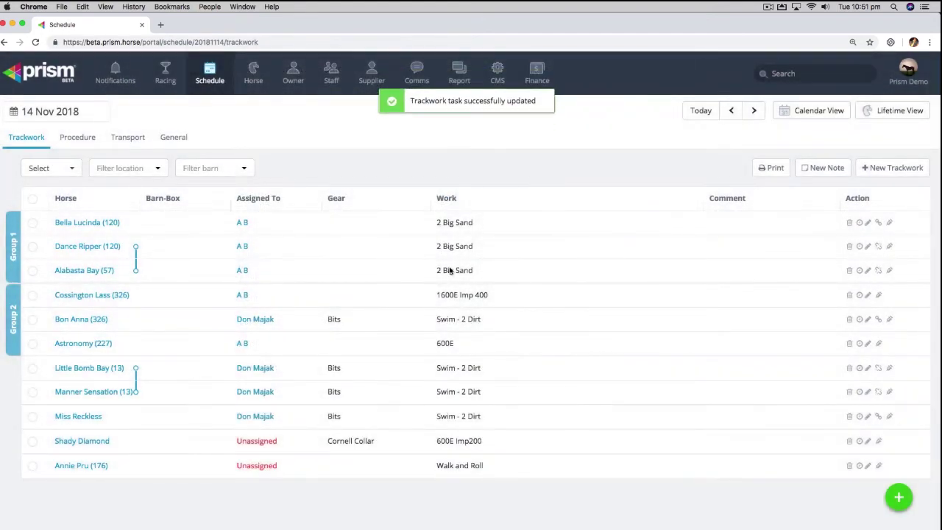
Try to edit Dance Ripper's work directly in the trackwork list.
{"action": "left_click", "coordinate": [456, 250]}
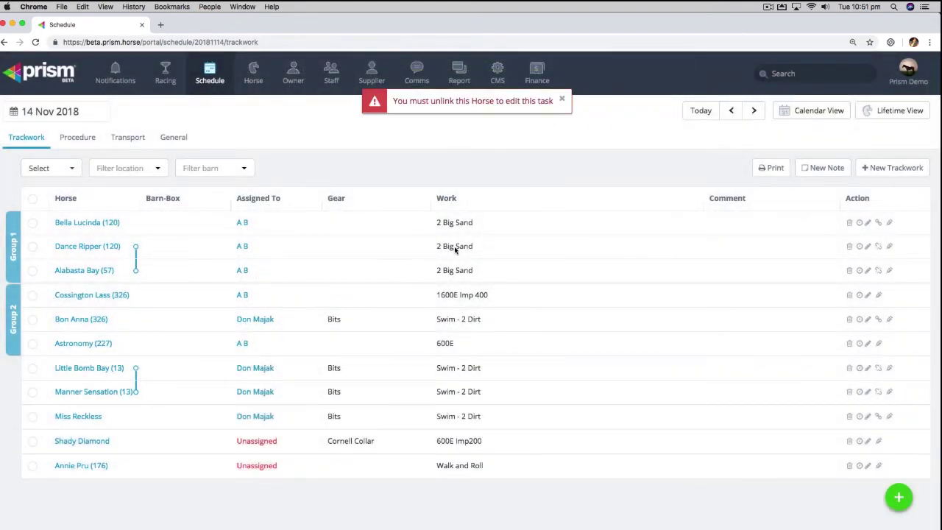
Unlink Dance Ripper from its linked horse, set its work to 600E Imp200 and save the task.
{"action": "left_click", "coordinate": [562, 101]}
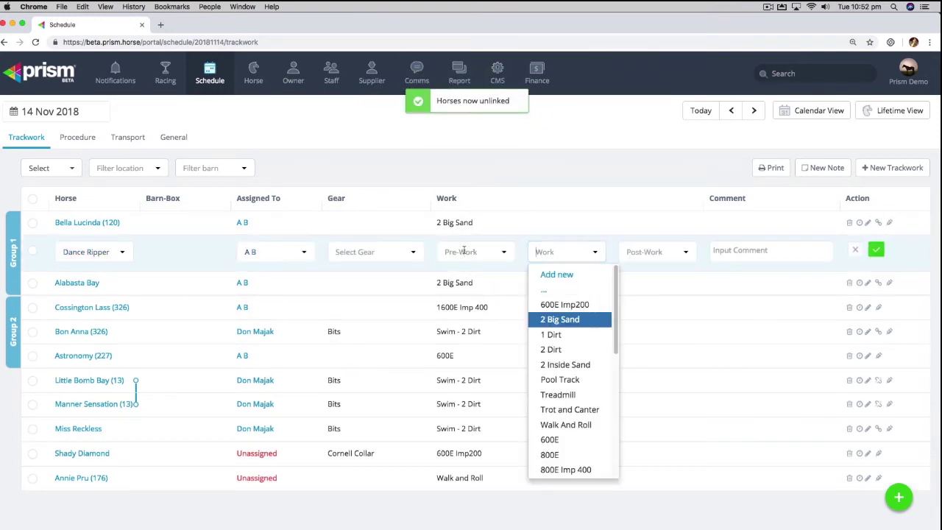
{"action": "left_click", "coordinate": [563, 304]}
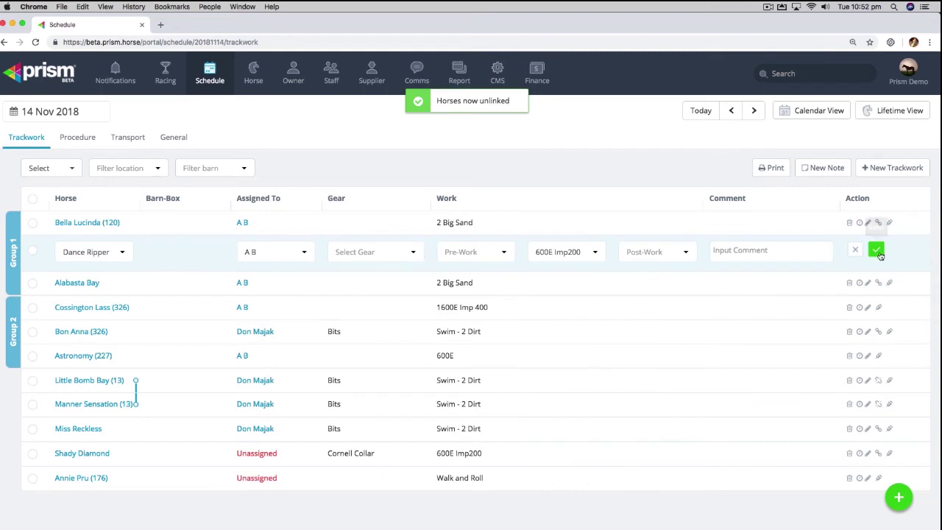
{"action": "left_click", "coordinate": [876, 250]}
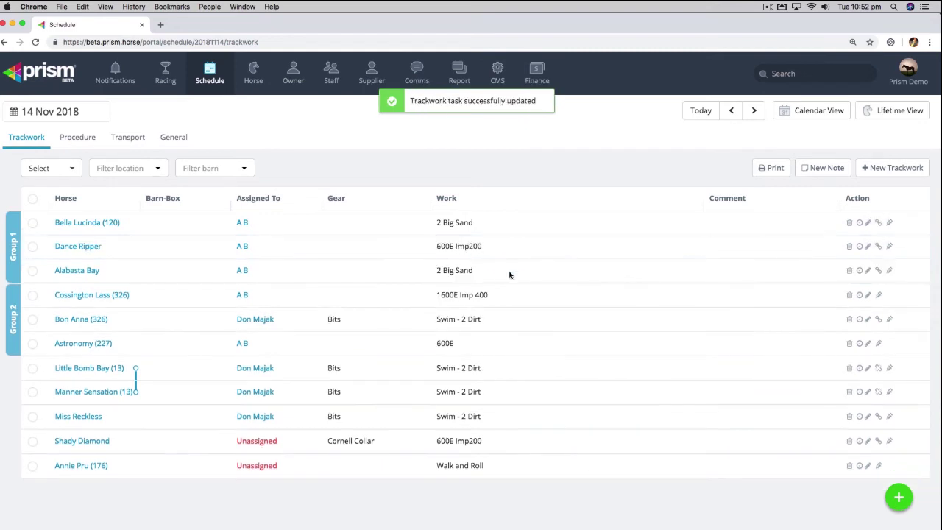
Set Alabasta Bay's work to Pool Track in the trackwork list and save the task.
{"action": "left_click", "coordinate": [464, 275]}
{"action": "left_click", "coordinate": [553, 406]}
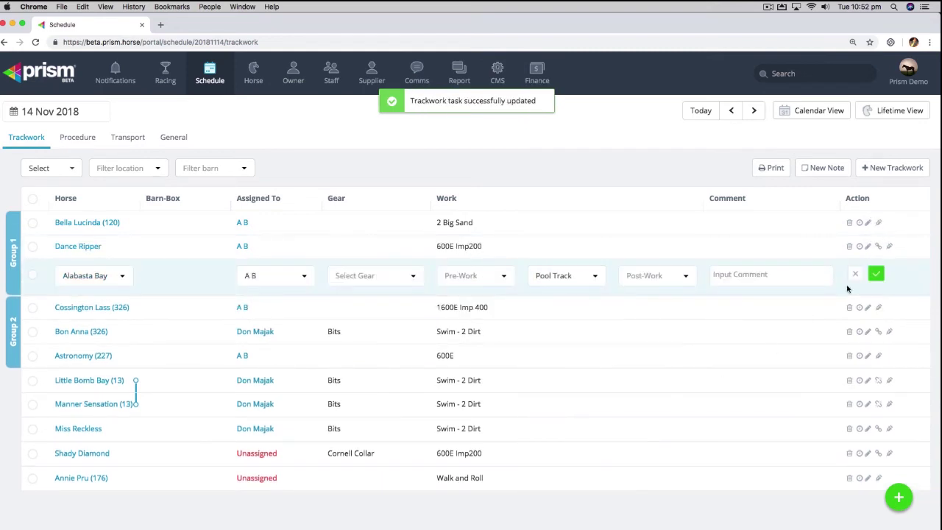
{"action": "left_click", "coordinate": [876, 278]}
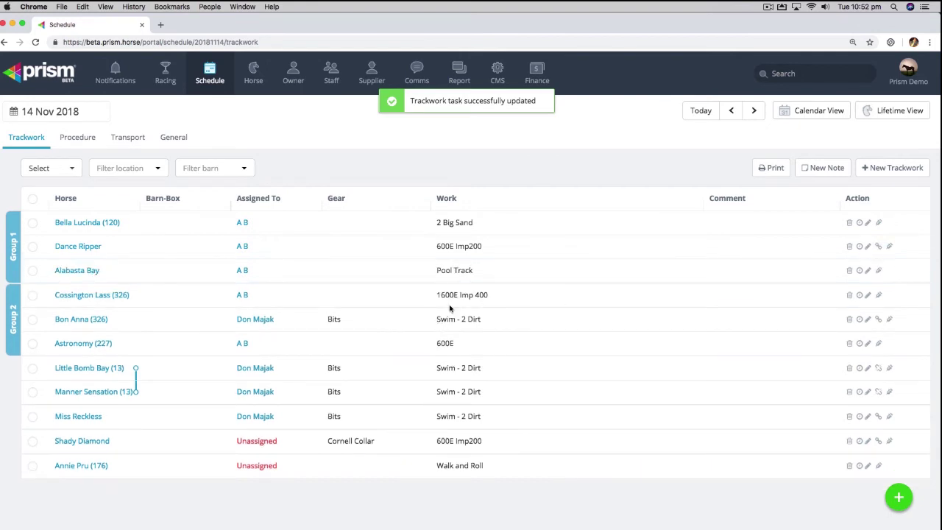
{"action": "left_click", "coordinate": [446, 306]}
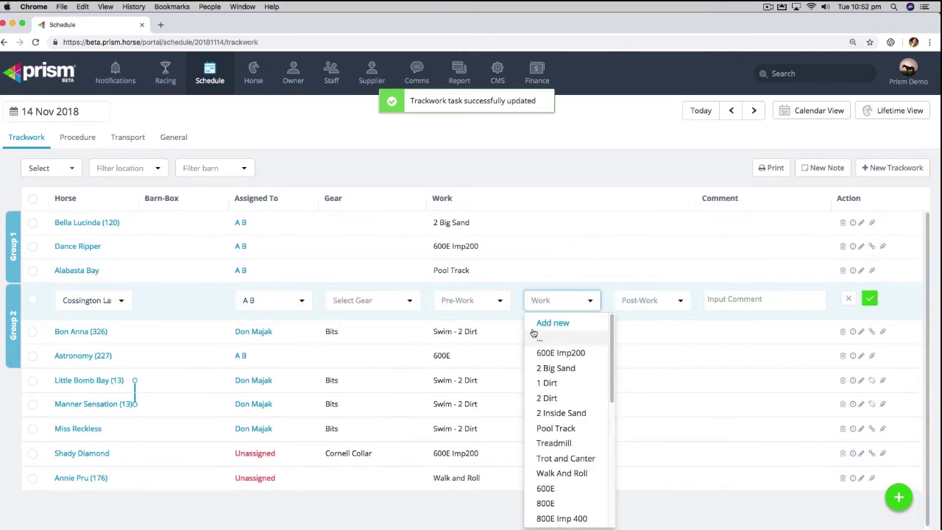
{"action": "left_click", "coordinate": [845, 298]}
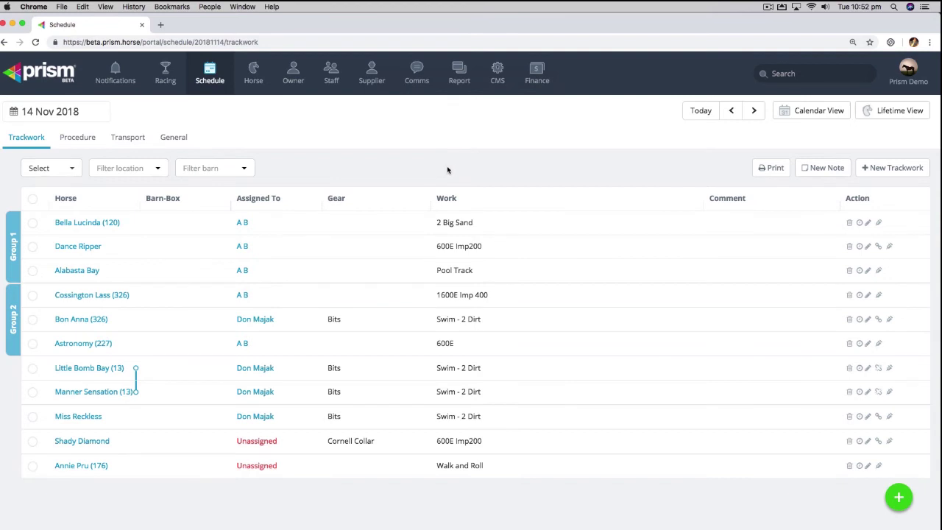
Look at the barn filter options and filter the trackwork list by the Rosehill location.
{"action": "left_click", "coordinate": [249, 171]}
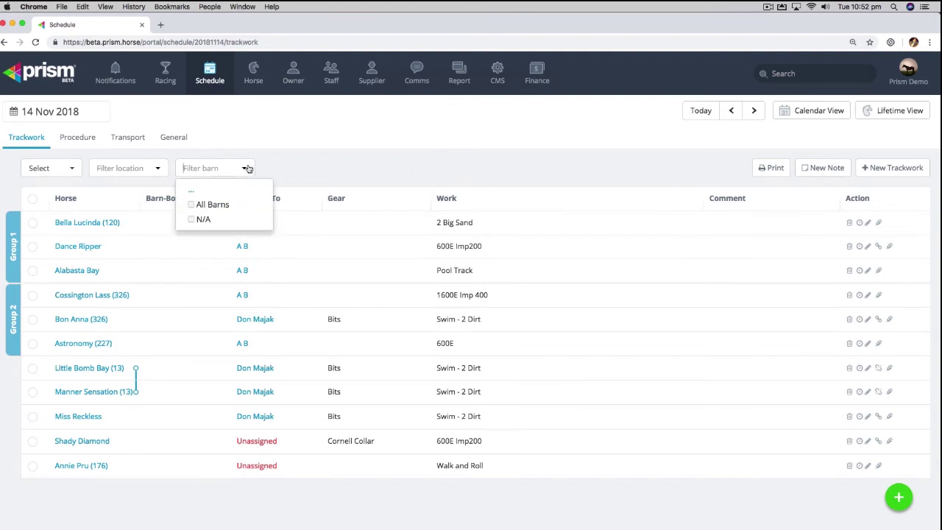
{"action": "left_click", "coordinate": [201, 175]}
{"action": "left_click", "coordinate": [160, 171]}
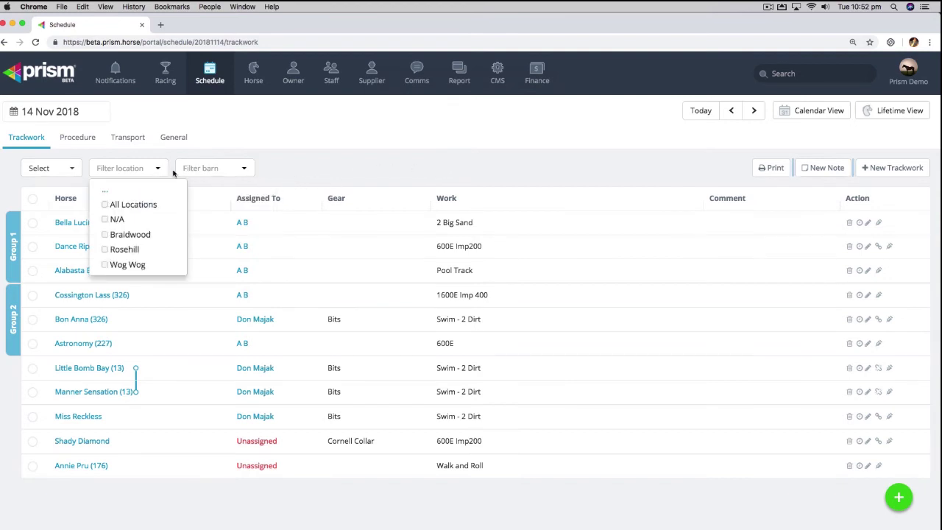
{"action": "left_click", "coordinate": [115, 251]}
{"action": "left_click", "coordinate": [249, 261]}
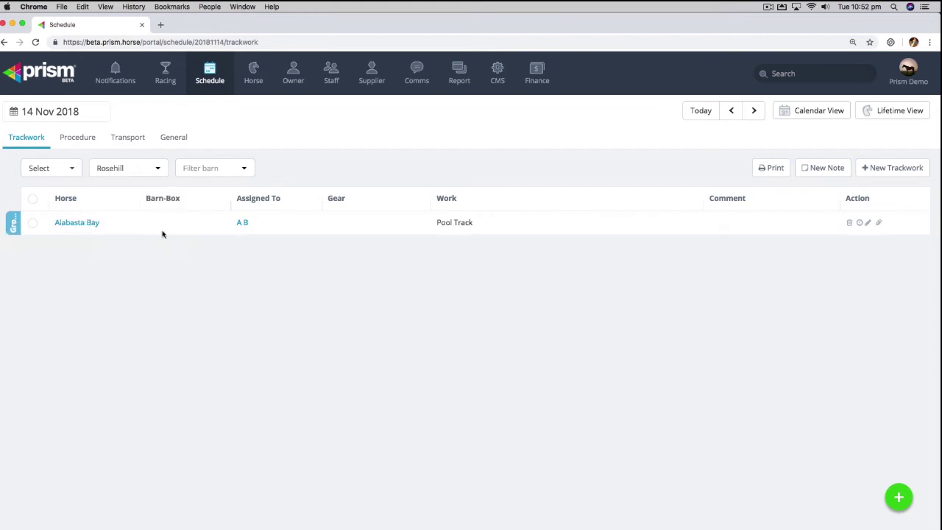
View the trackwork list for Braidwood and Rosehill together and each separately, finishing with the location filter set to All Locations.
{"action": "left_click", "coordinate": [135, 168]}
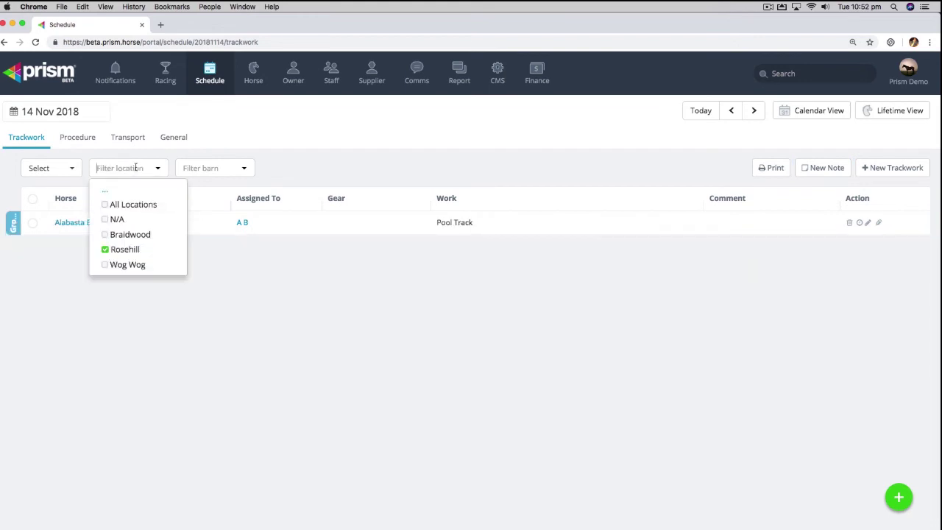
{"action": "left_click", "coordinate": [116, 237]}
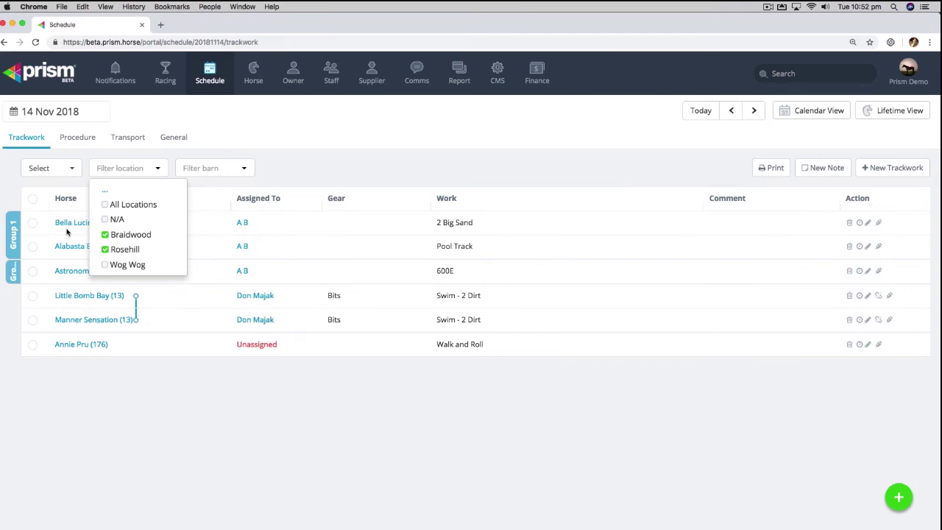
{"action": "left_click", "coordinate": [105, 250]}
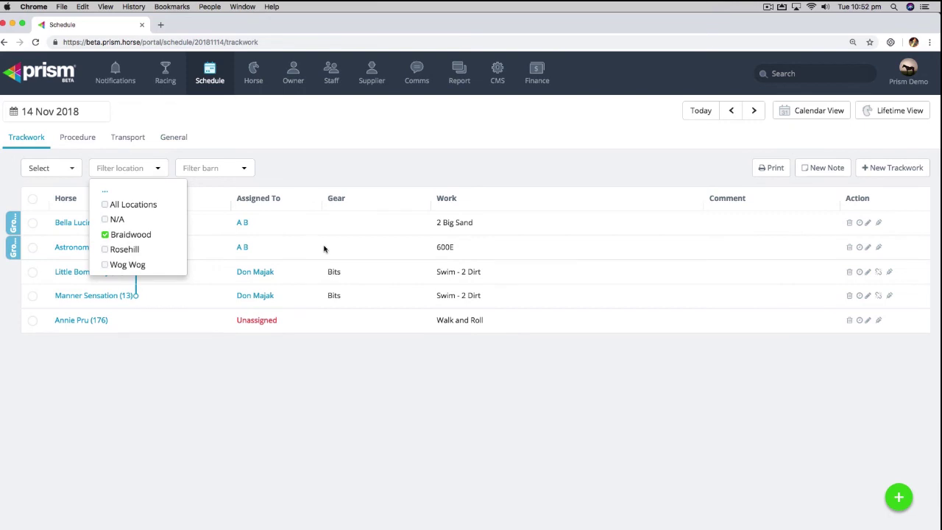
{"action": "left_click", "coordinate": [106, 250]}
{"action": "left_click", "coordinate": [105, 235]}
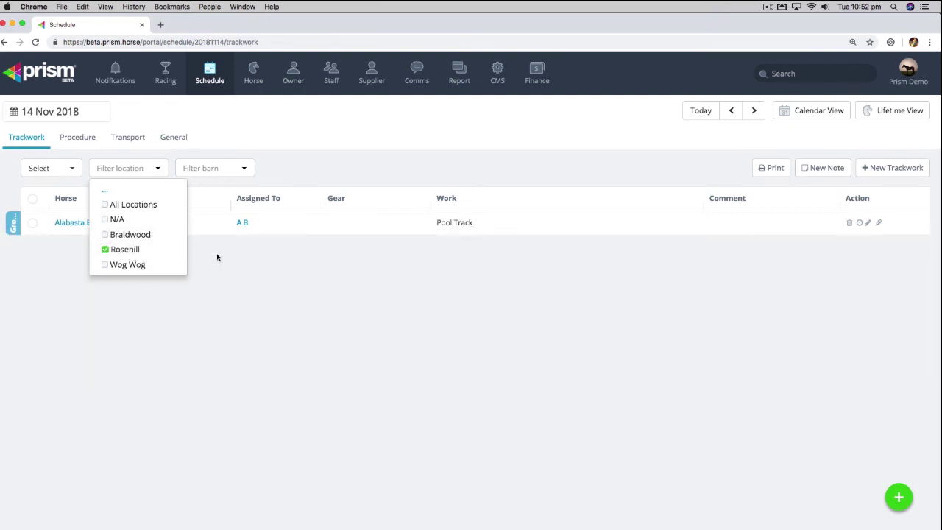
{"action": "left_click", "coordinate": [106, 208]}
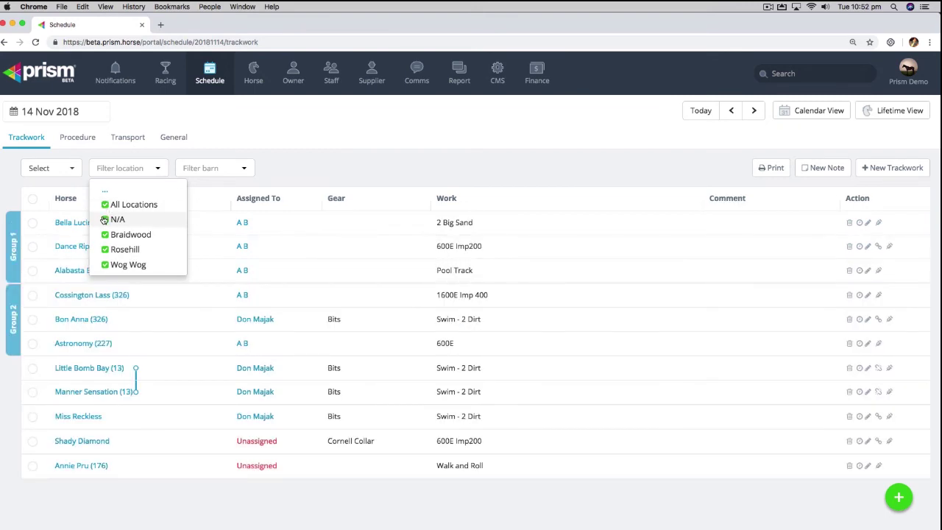
{"action": "left_click", "coordinate": [368, 175]}
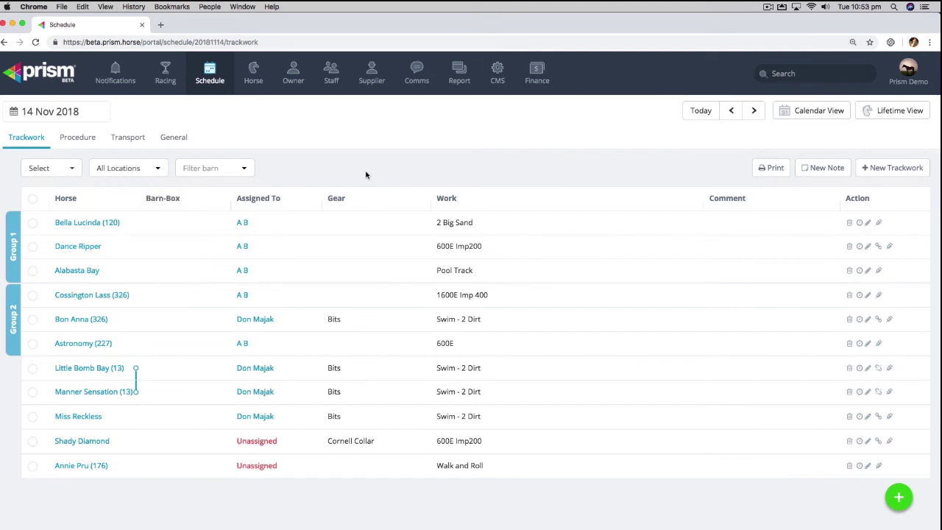
Preview the printout of the 14 Nov 2018 trackwork list and close it without printing.
{"action": "left_click", "coordinate": [771, 169]}
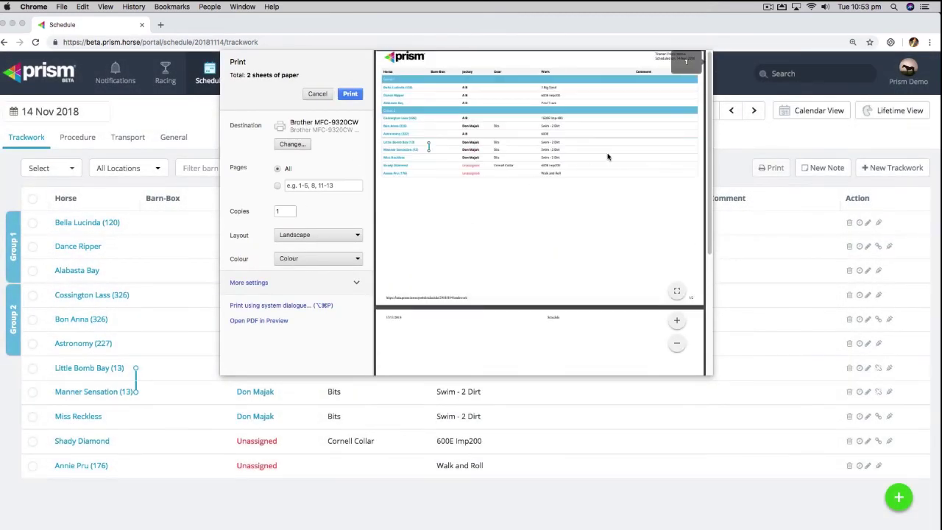
{"action": "left_click", "coordinate": [317, 94]}
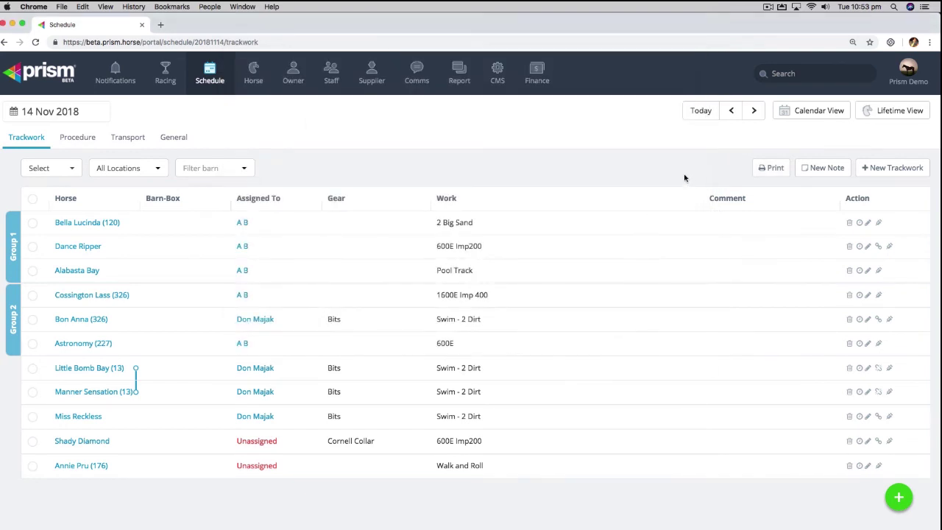
Add the note "Owners coming today - looks sharp" to the 14 Nov 2018 trackwork schedule and save it.
{"action": "left_click", "coordinate": [816, 171]}
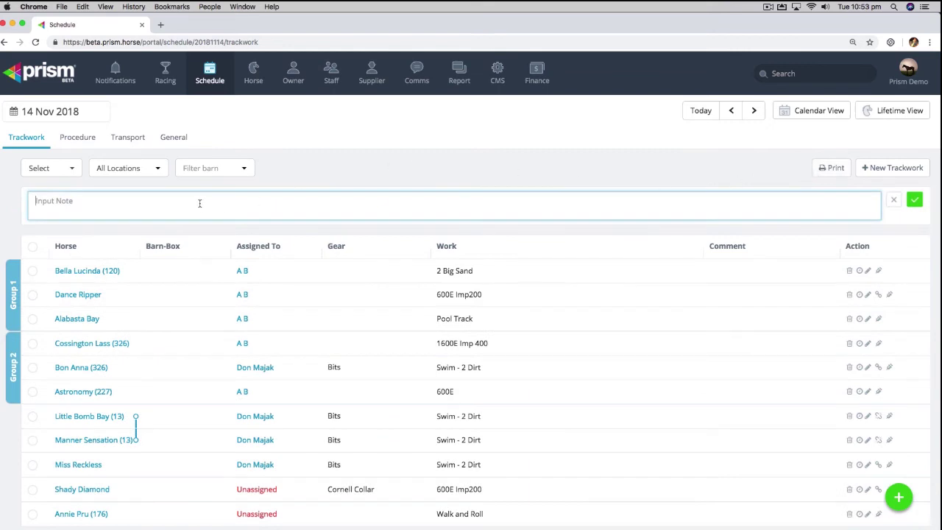
{"action": "type", "text": "Owners coming today - looks sharp"}
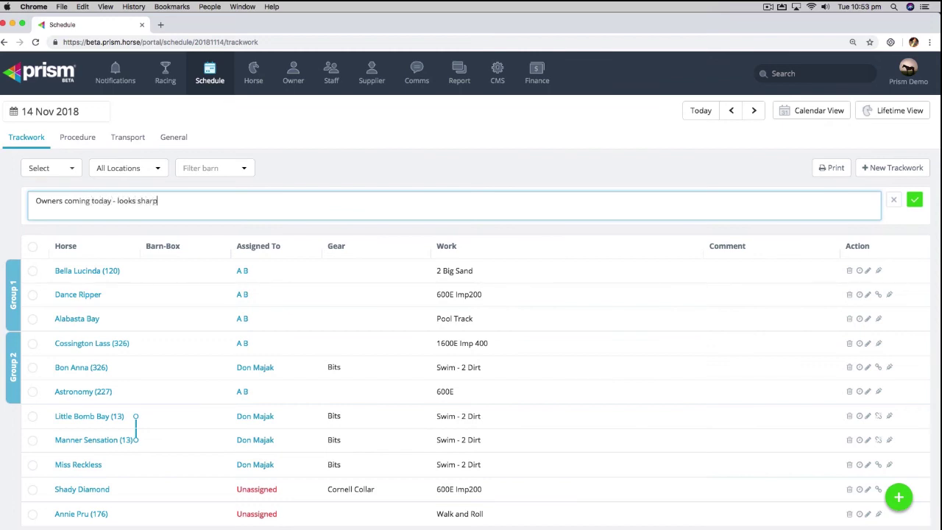
{"action": "left_click", "coordinate": [916, 199]}
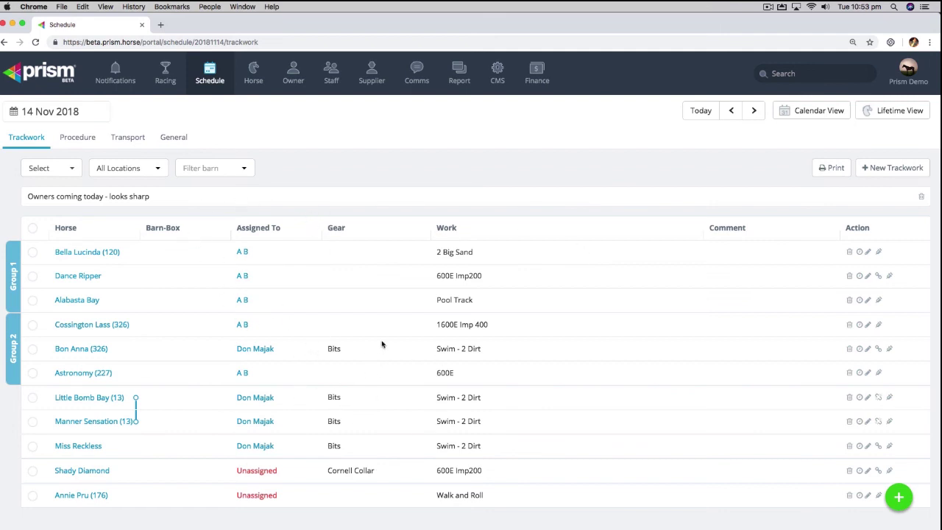
Open Dance Ripper's horse record and view its trackwork history.
{"action": "left_click", "coordinate": [90, 281]}
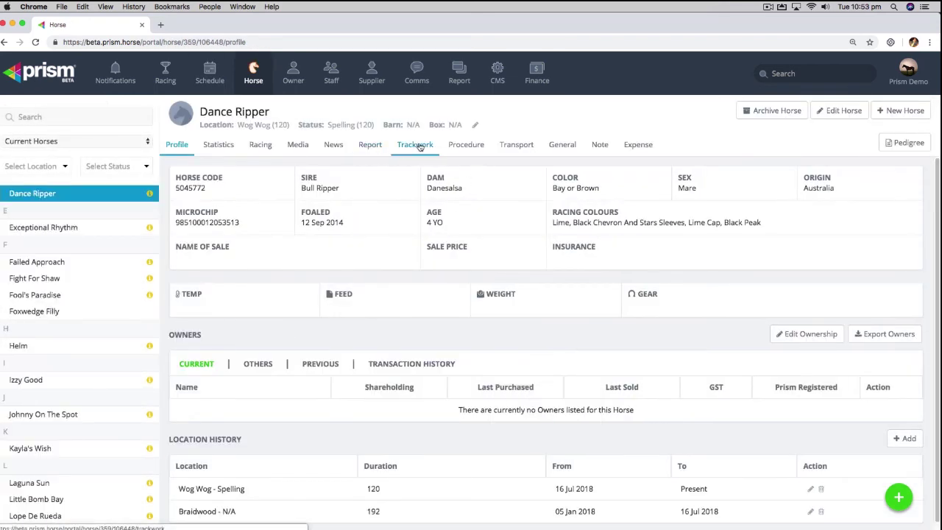
{"action": "left_click", "coordinate": [416, 145]}
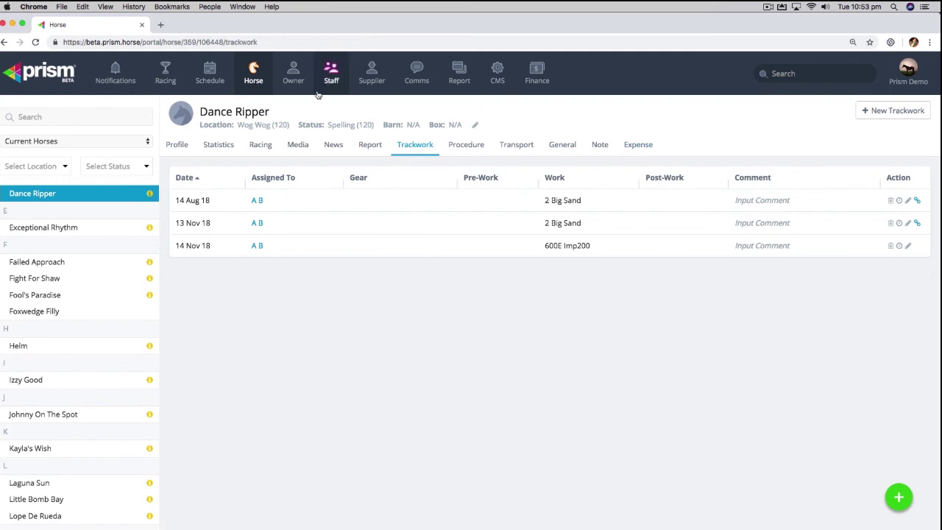
Return to the schedule and look at its monthly calendar view and the lifetime view of all horses.
{"action": "left_click", "coordinate": [213, 77]}
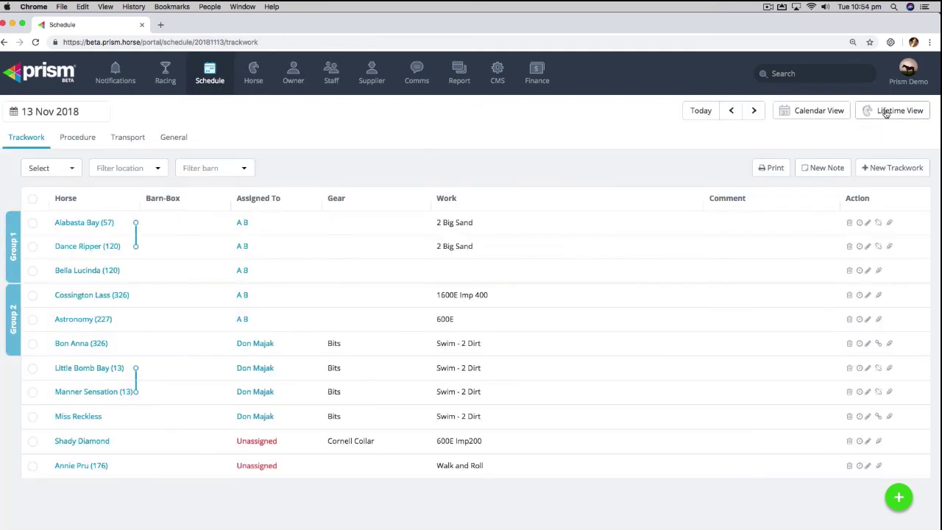
{"action": "left_click", "coordinate": [779, 112]}
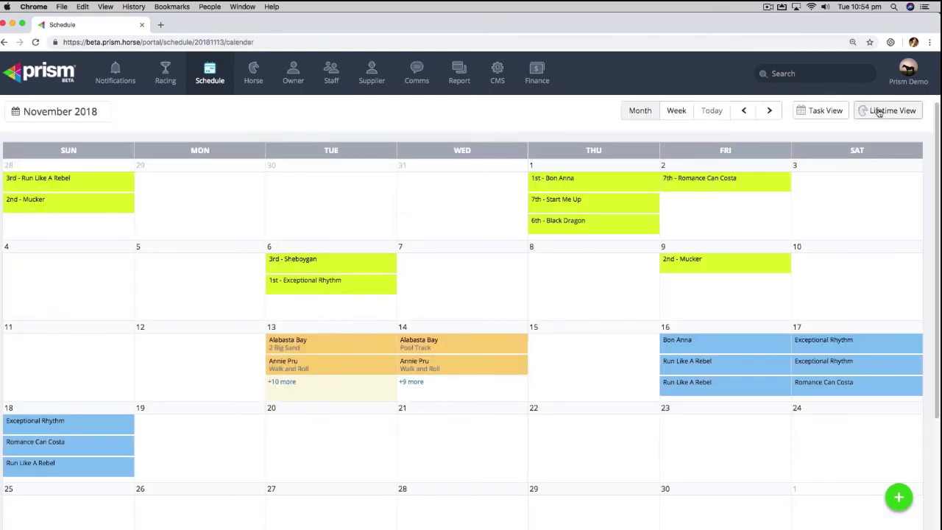
{"action": "left_click", "coordinate": [878, 112]}
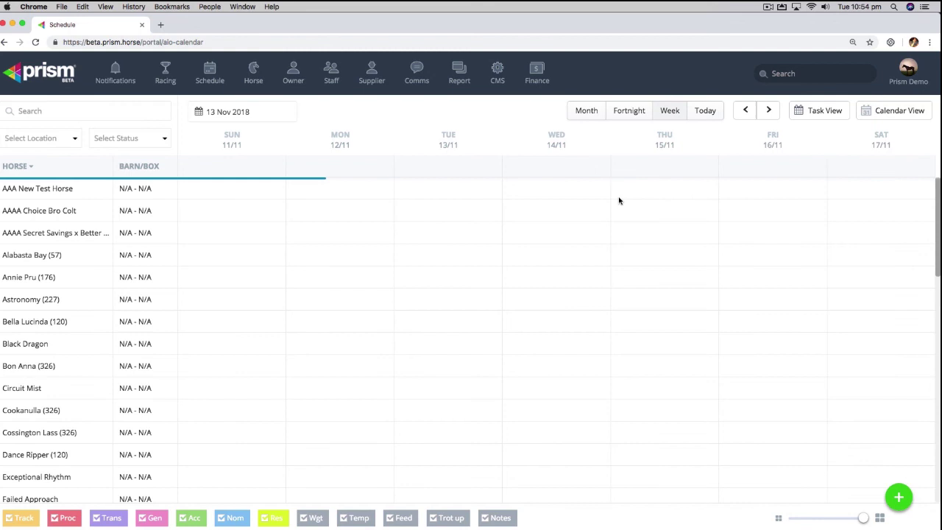